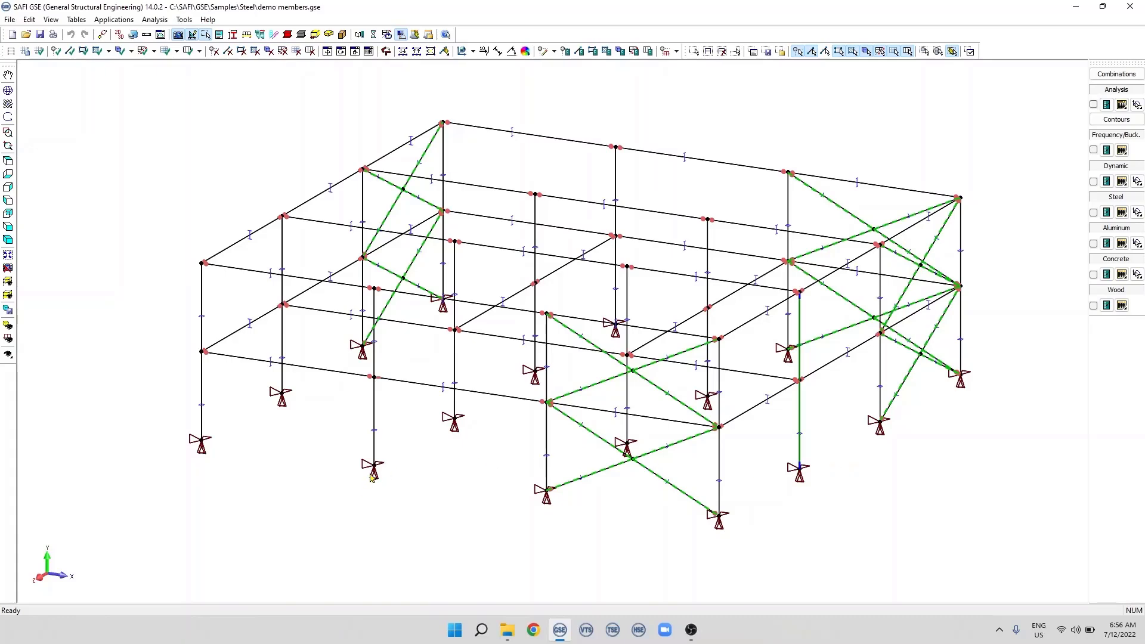
Inspect the support conditions of joint 2, at the base of the second front column, and close its attributes
scroll(371, 477, "up", 5)
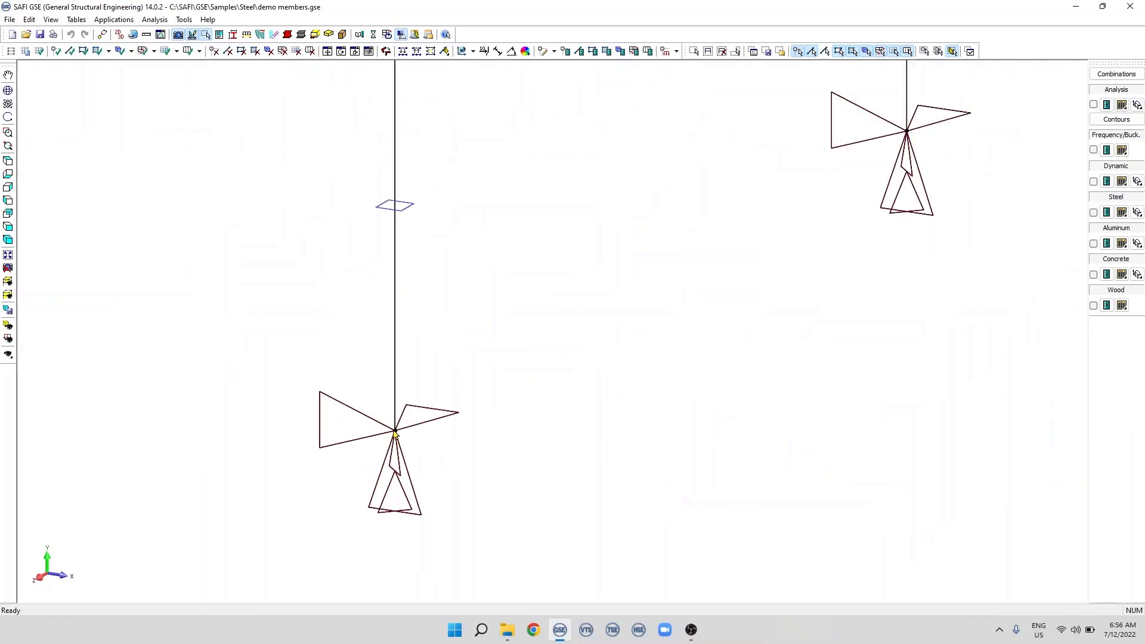
double_click(395, 432)
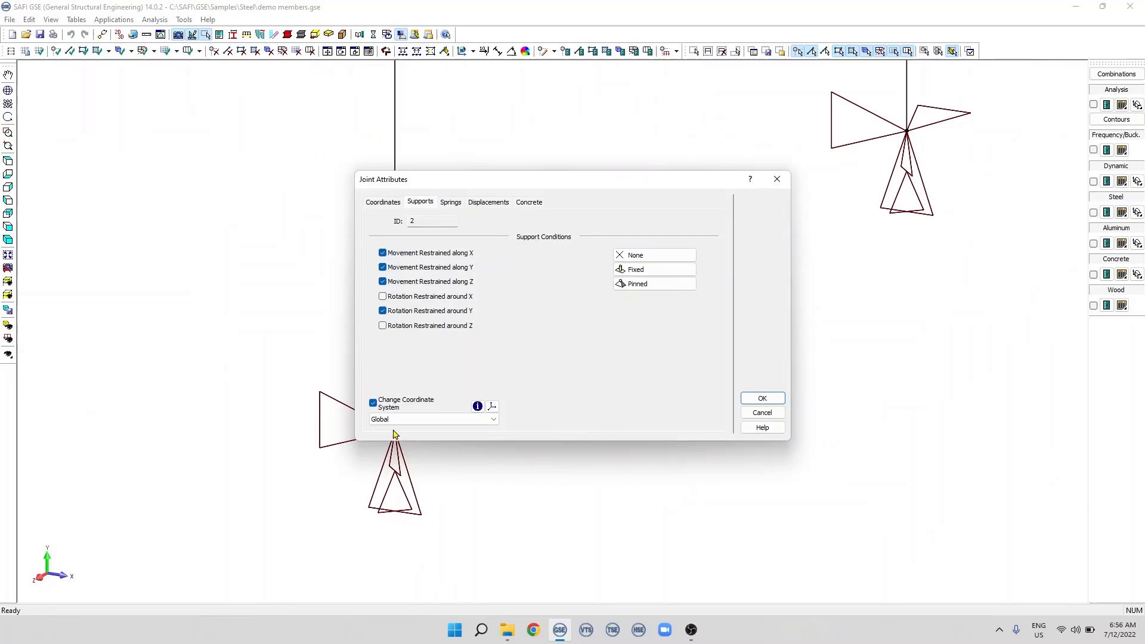
left_click(745, 400)
scroll(575, 399, "down", 5)
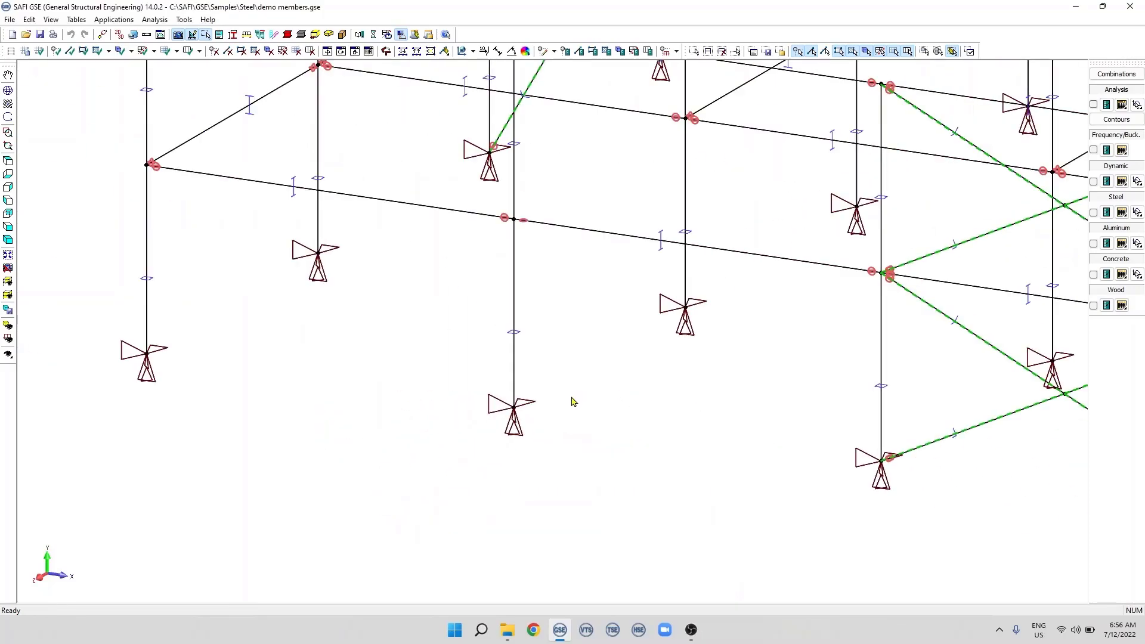
scroll(573, 401, "down", 1)
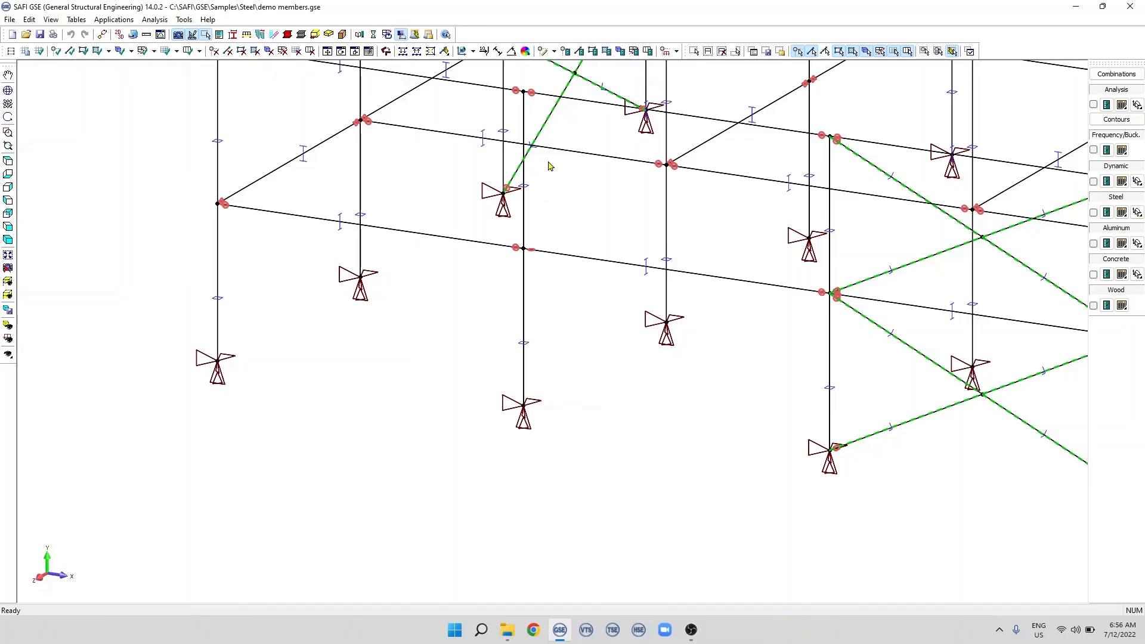
Edit joint 2, try the None and Fixed support presets, and apply the Pinned support condition
left_click(553, 51)
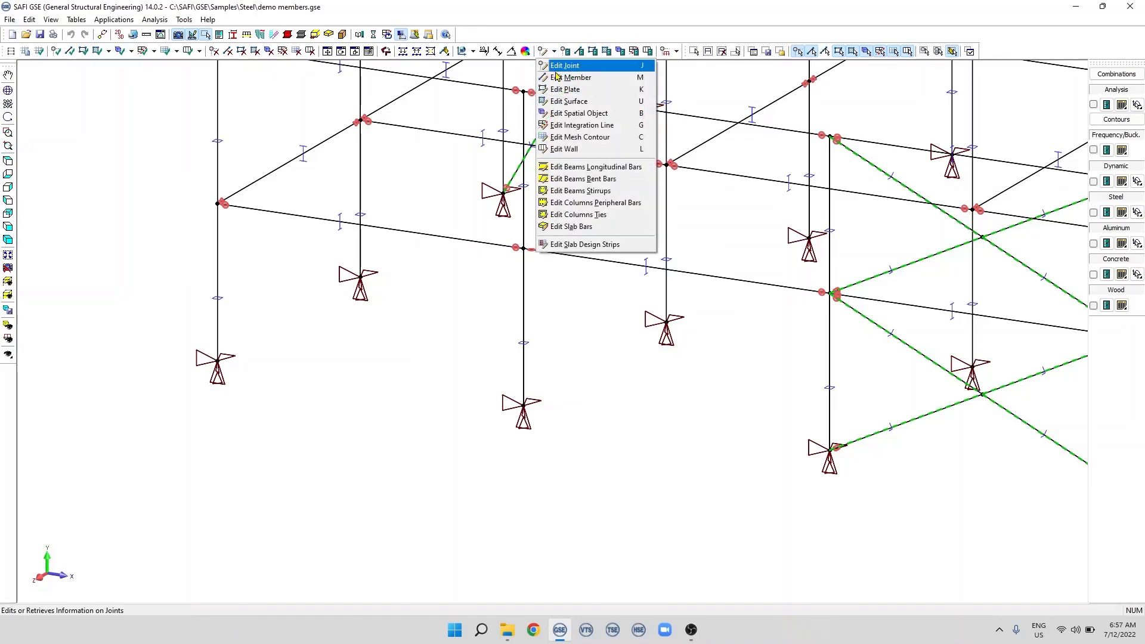
left_click(594, 70)
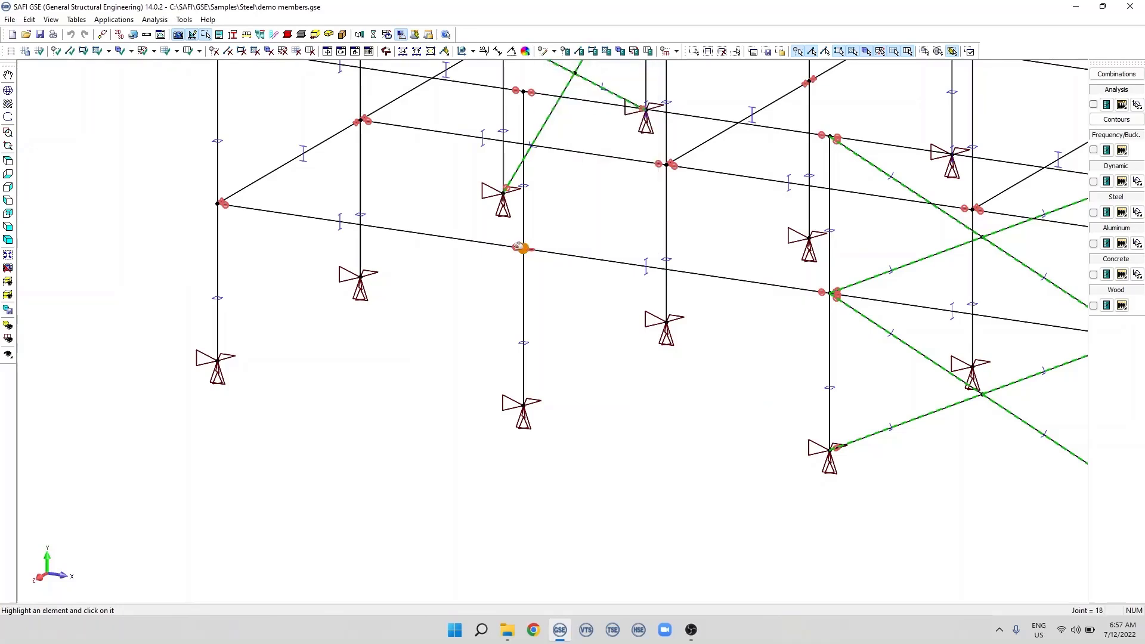
left_click(520, 392)
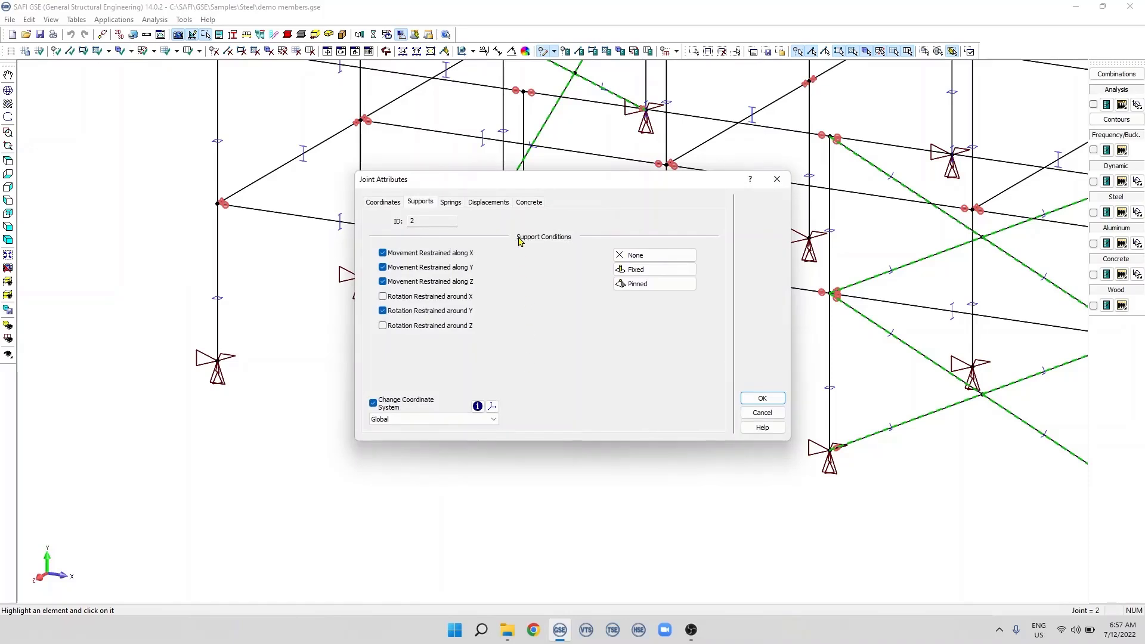
left_click(422, 258)
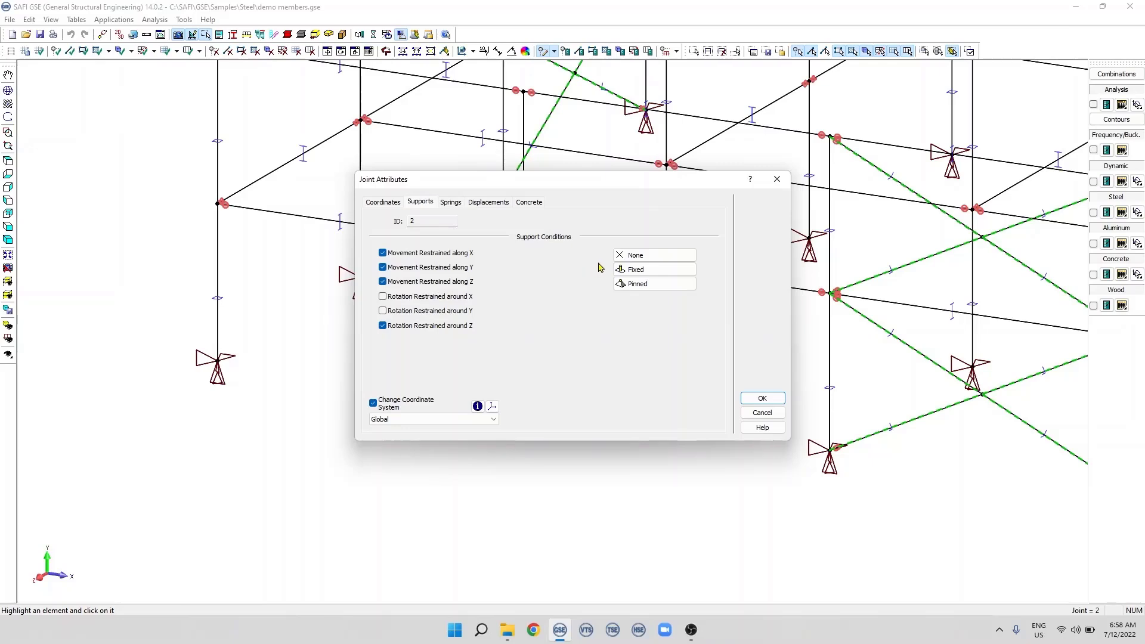
left_click(658, 258)
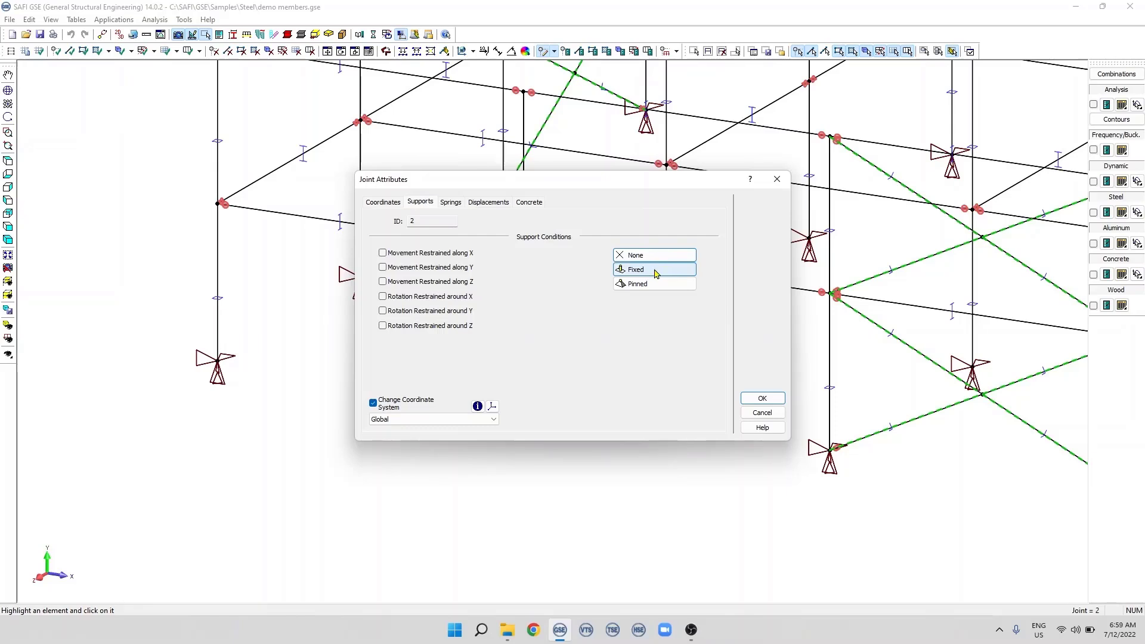
left_click(655, 273)
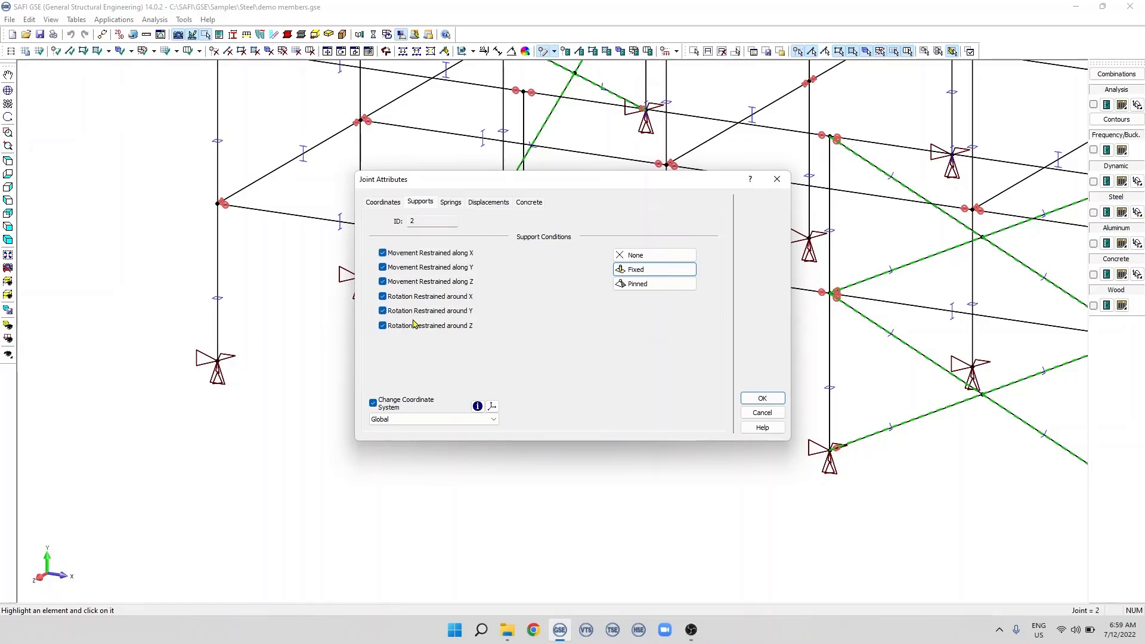
left_click(638, 285)
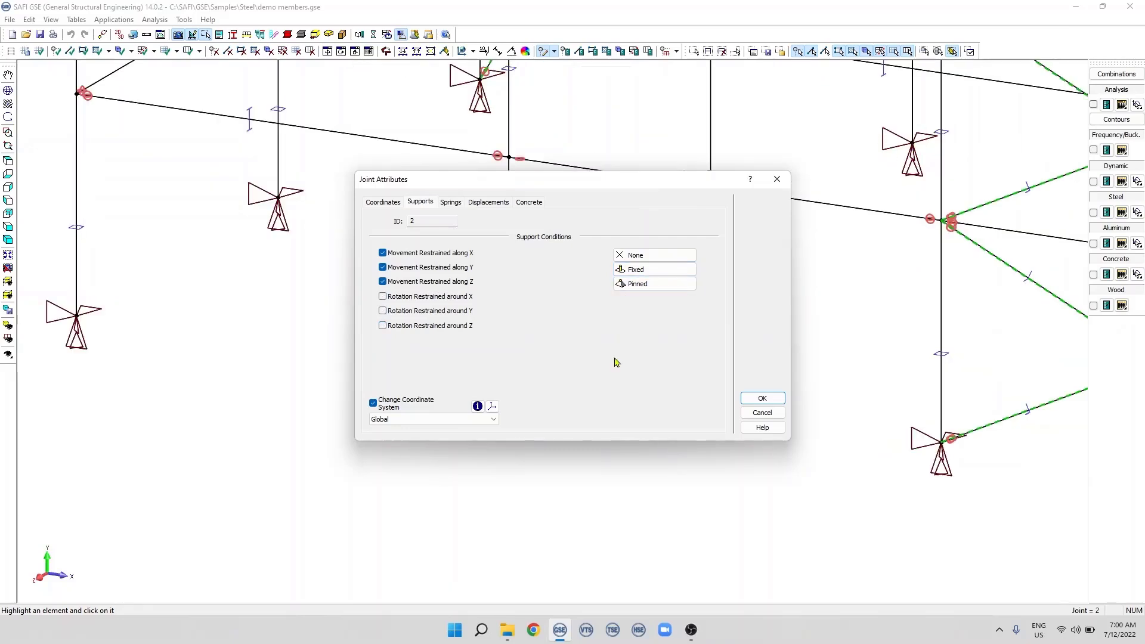
left_click(761, 396)
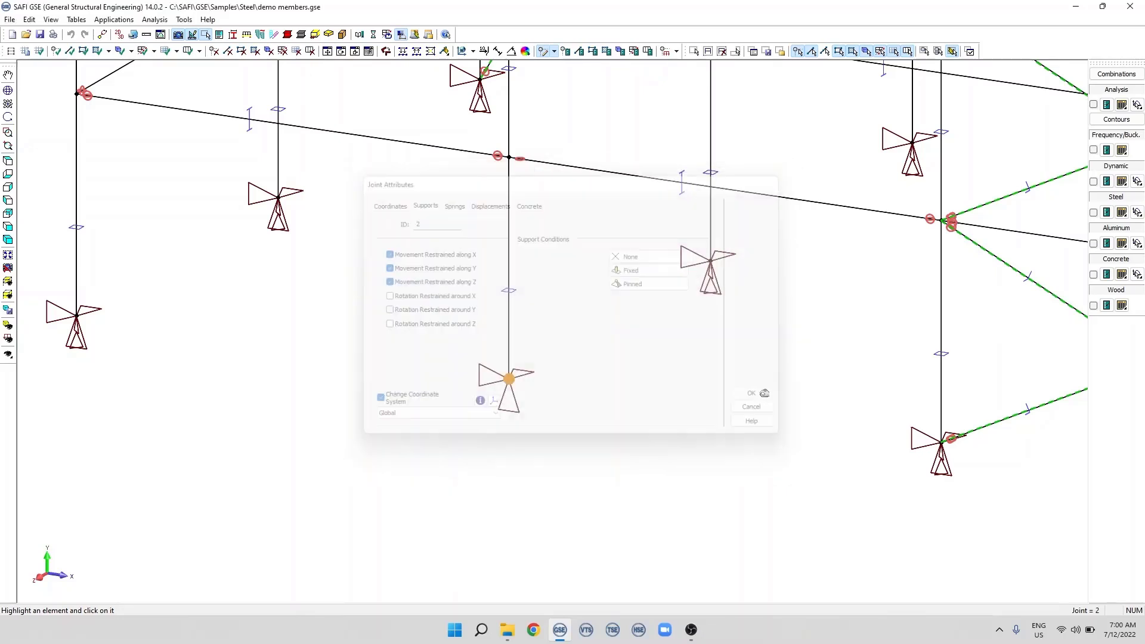
Release joint 2's movements along X, Y and Z and restrain its rotations around X, Y and Z
left_click(512, 298)
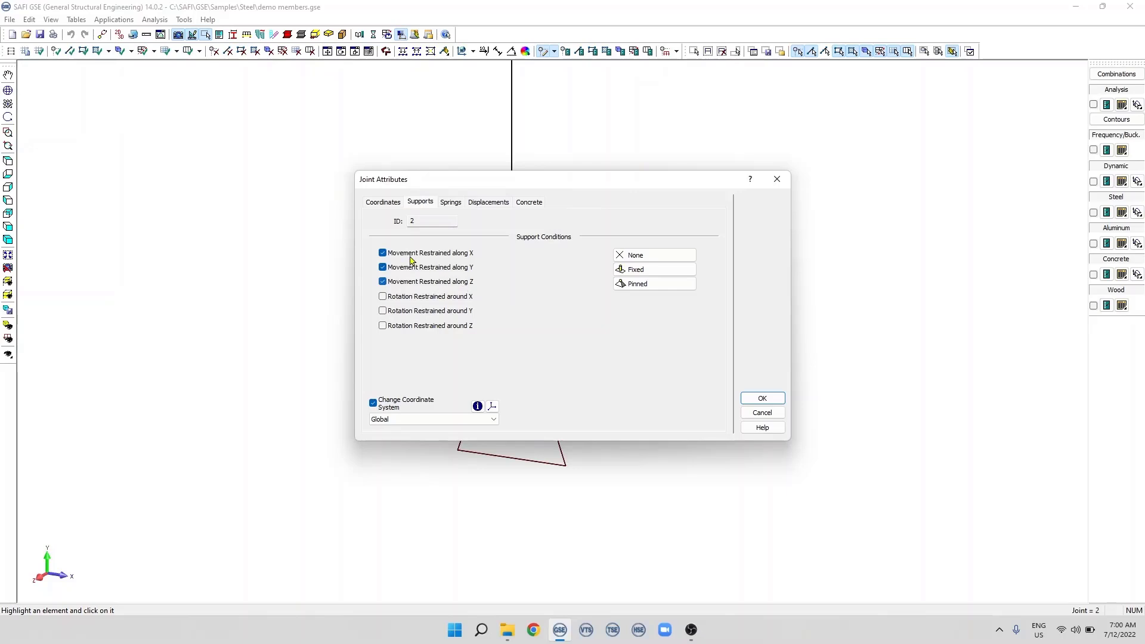
left_click(382, 252)
left_click(384, 268)
left_click(383, 282)
left_click(383, 296)
left_click(383, 310)
left_click(382, 326)
left_click(762, 398)
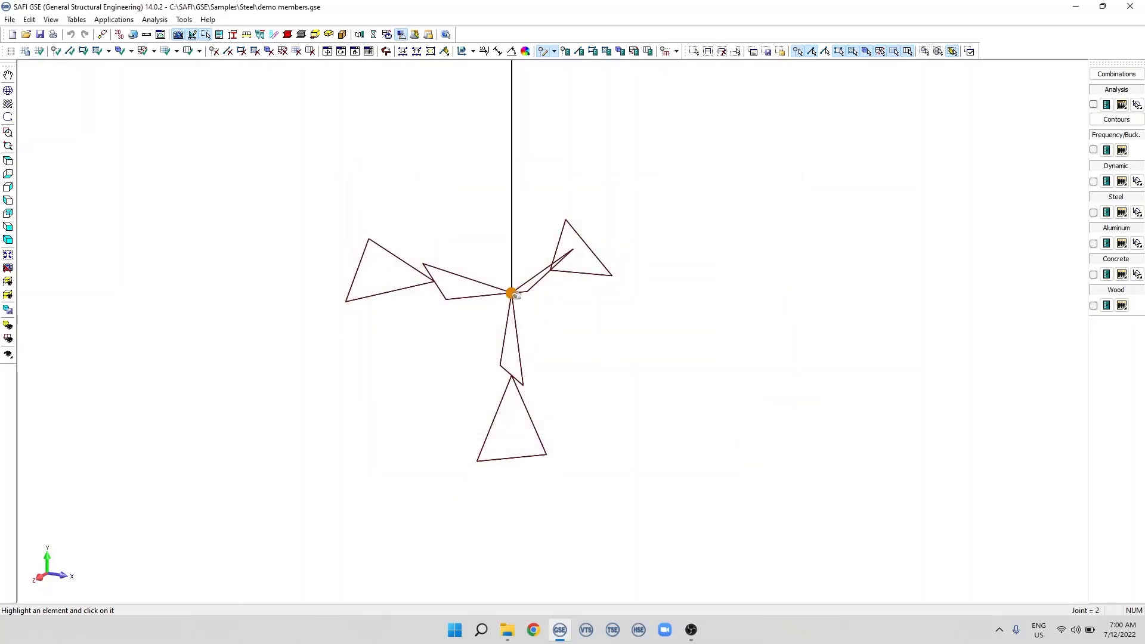
Window-select base joints 1, 2 and 5 and remove their movement restraints along X, Y and Z together
scroll(697, 375, "down", 3)
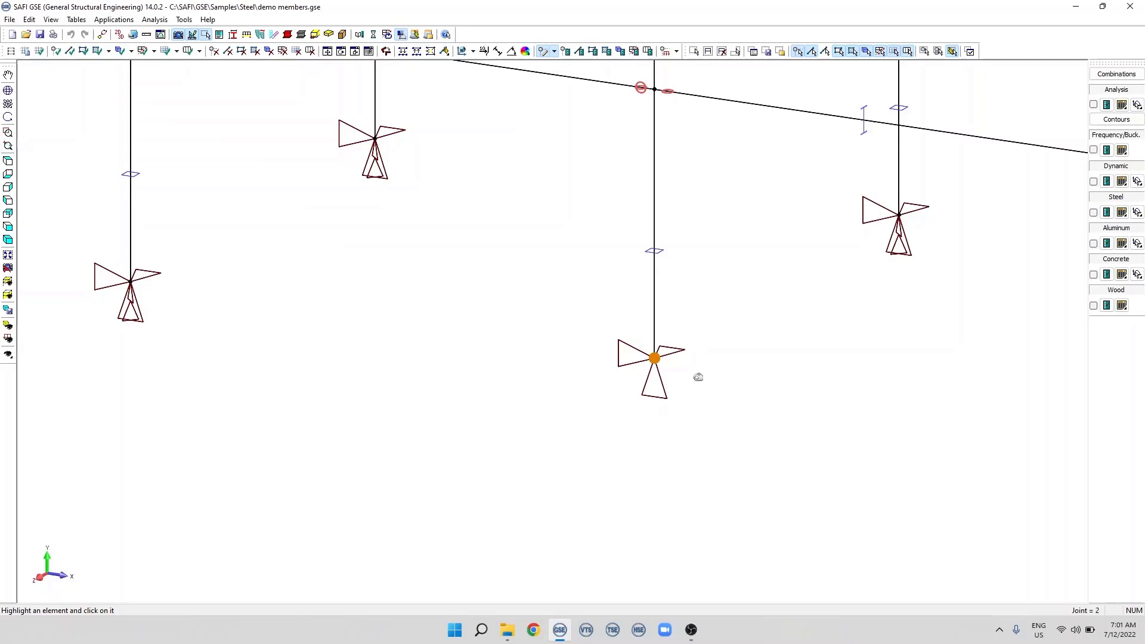
left_click(695, 51)
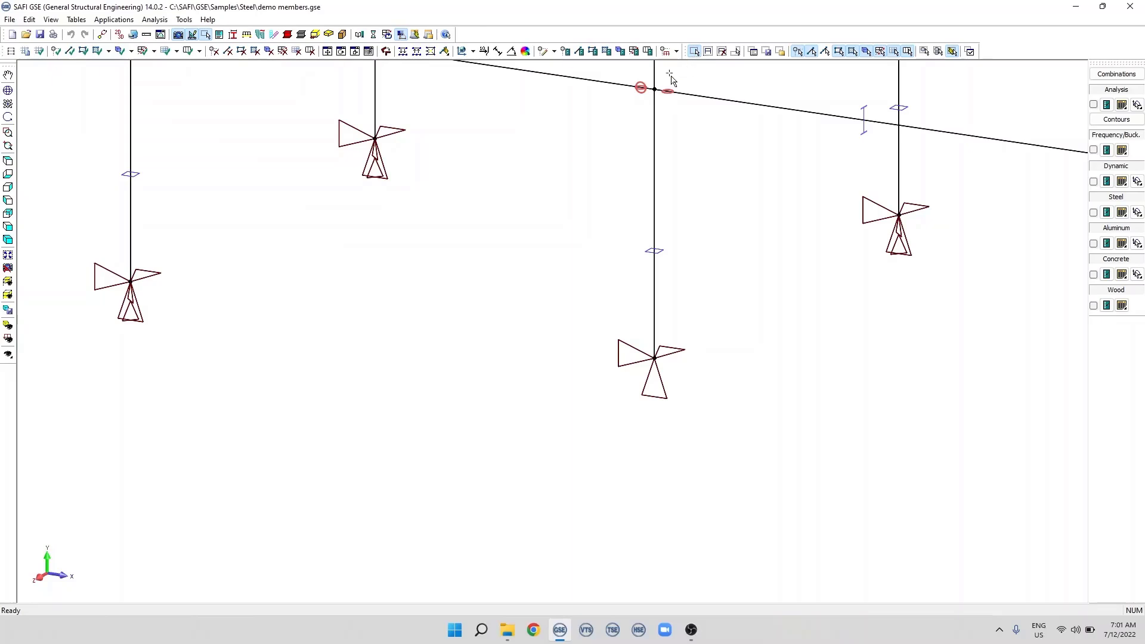
left_click_drag(35, 118, 716, 467)
left_click(565, 51)
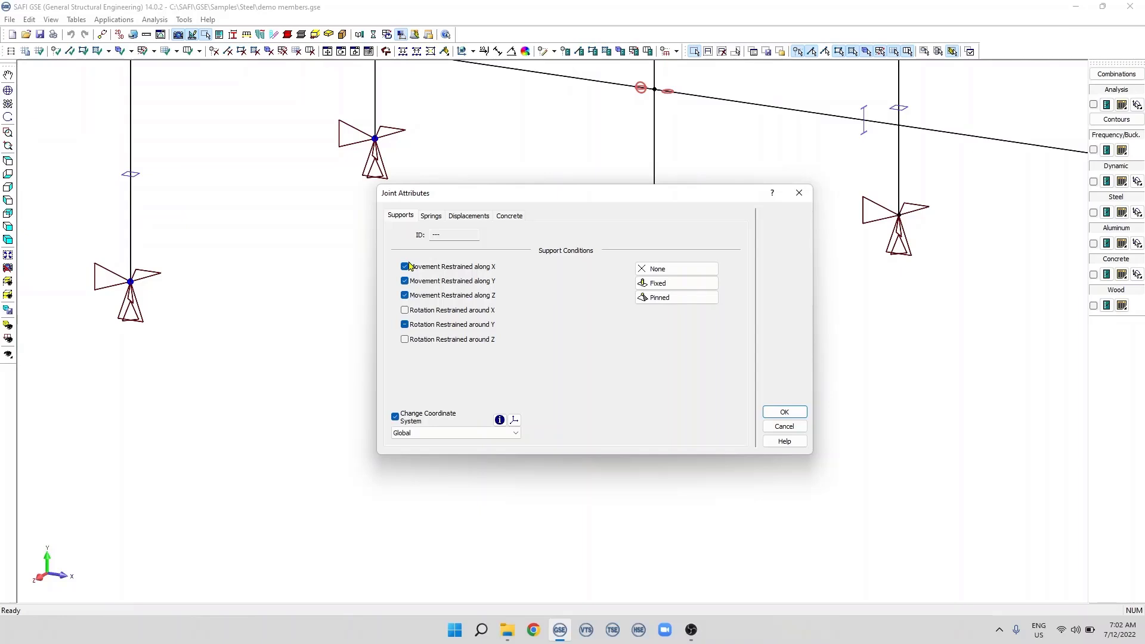
left_click(406, 267)
left_click(404, 295)
left_click(775, 412)
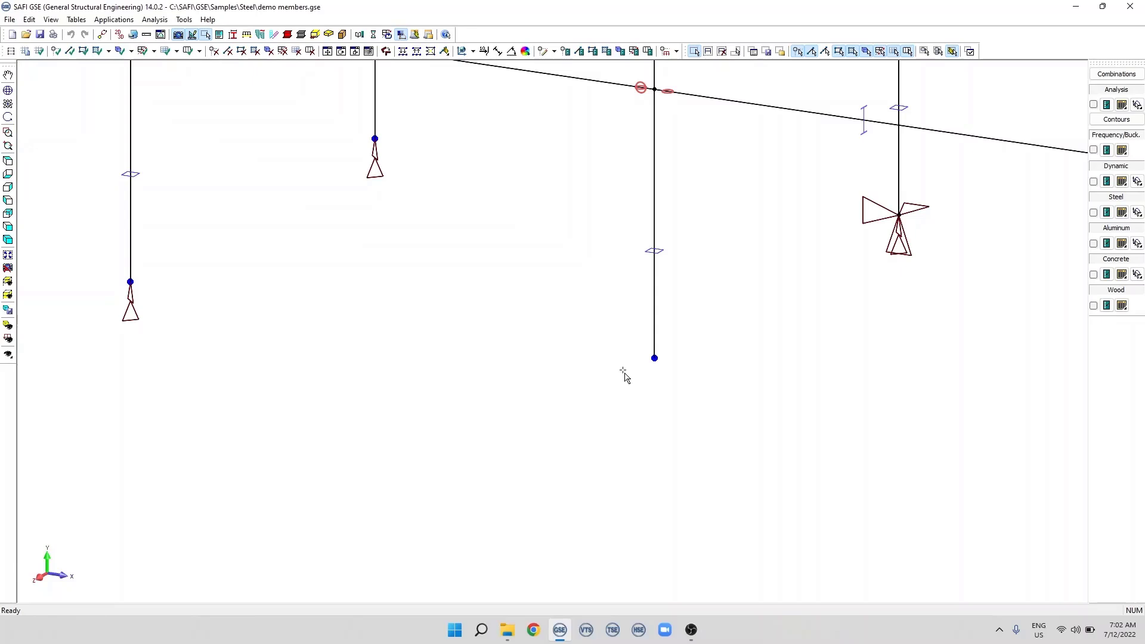
Restrain rotation around Y for all three selected base joints through their shared joint attributes
left_click(565, 53)
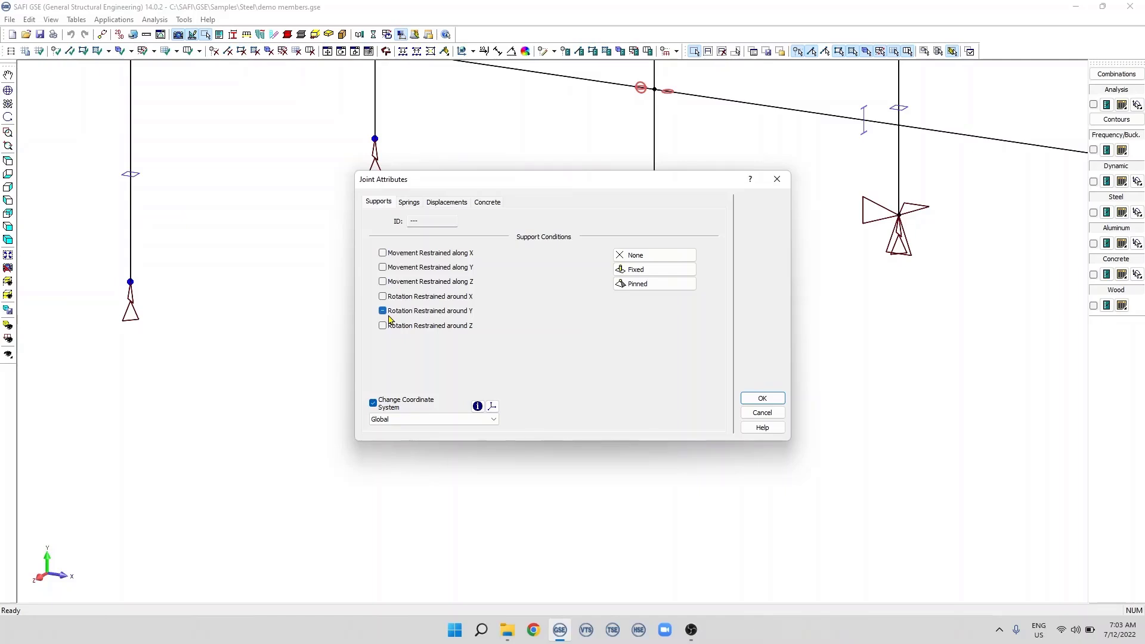
left_click_drag(455, 186, 300, 285)
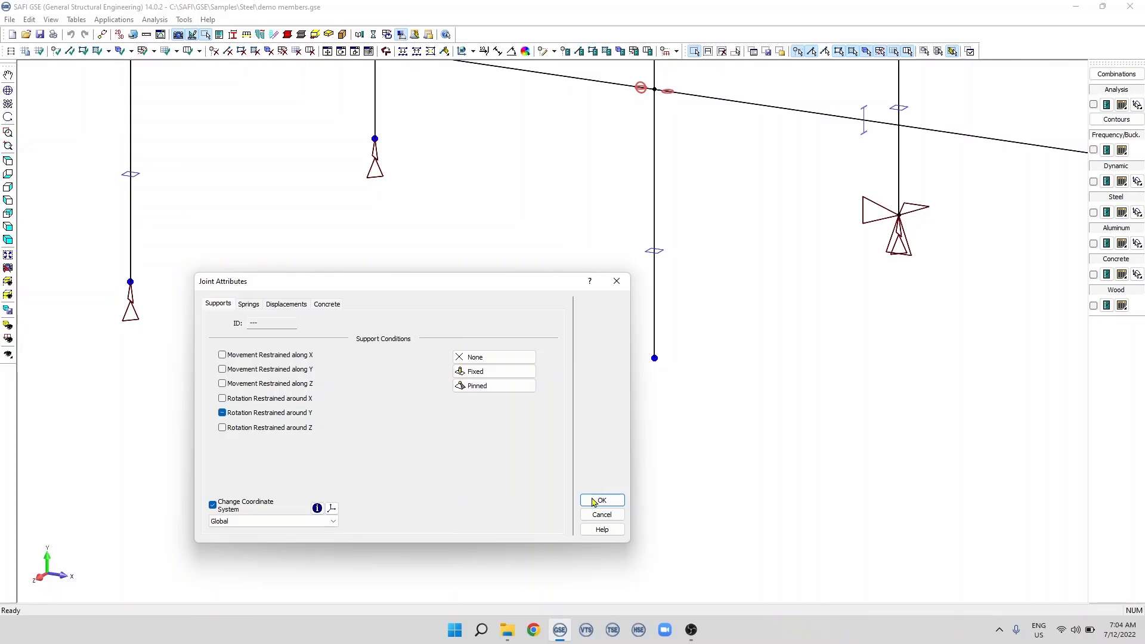
left_click(593, 503)
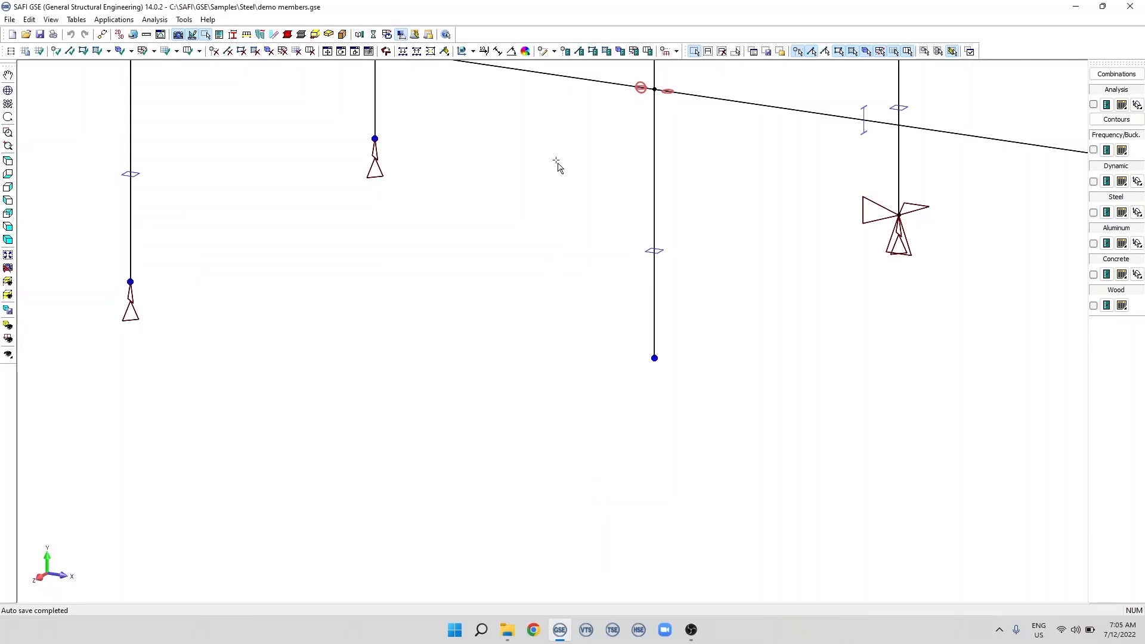
left_click(566, 52)
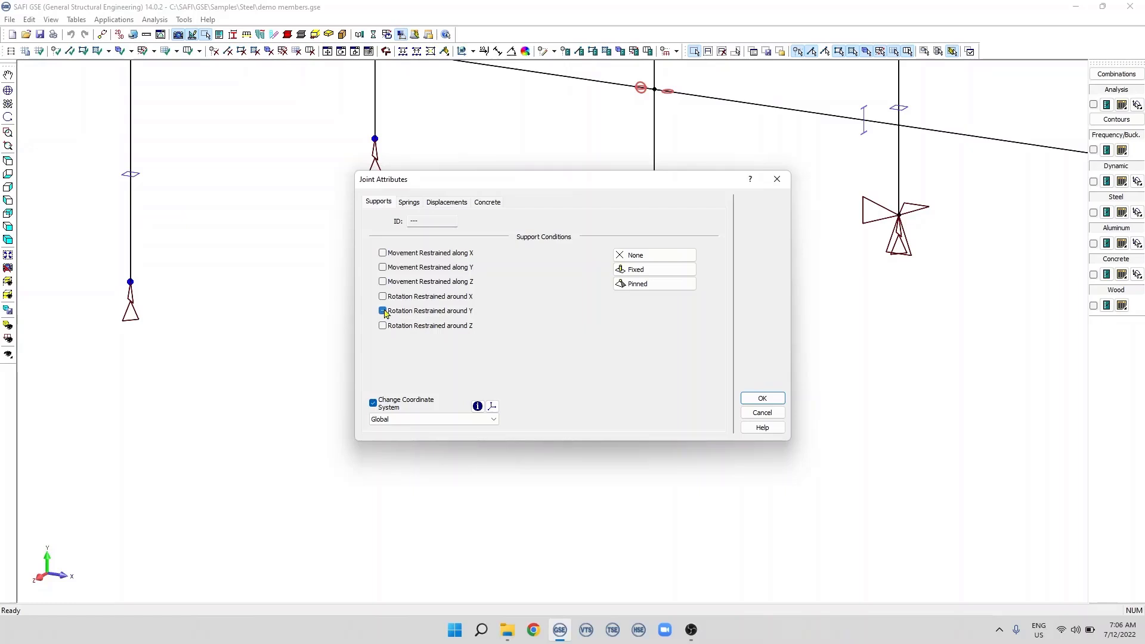
left_click(762, 399)
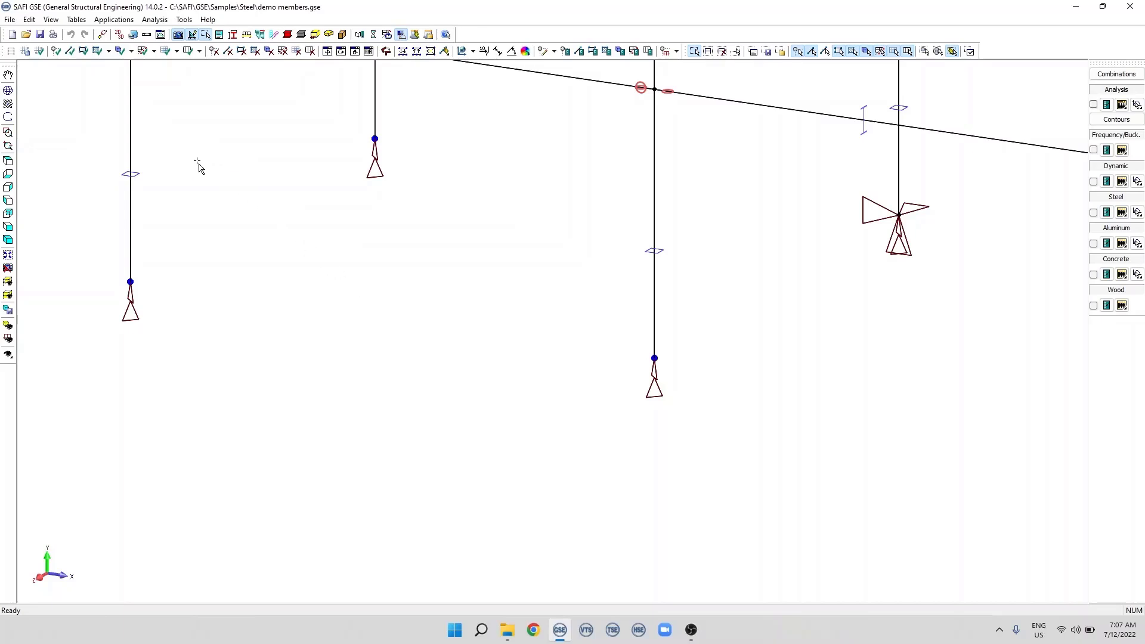
Open the Joints table, bring in the model's current selection and hide the unselected rows
left_click(76, 20)
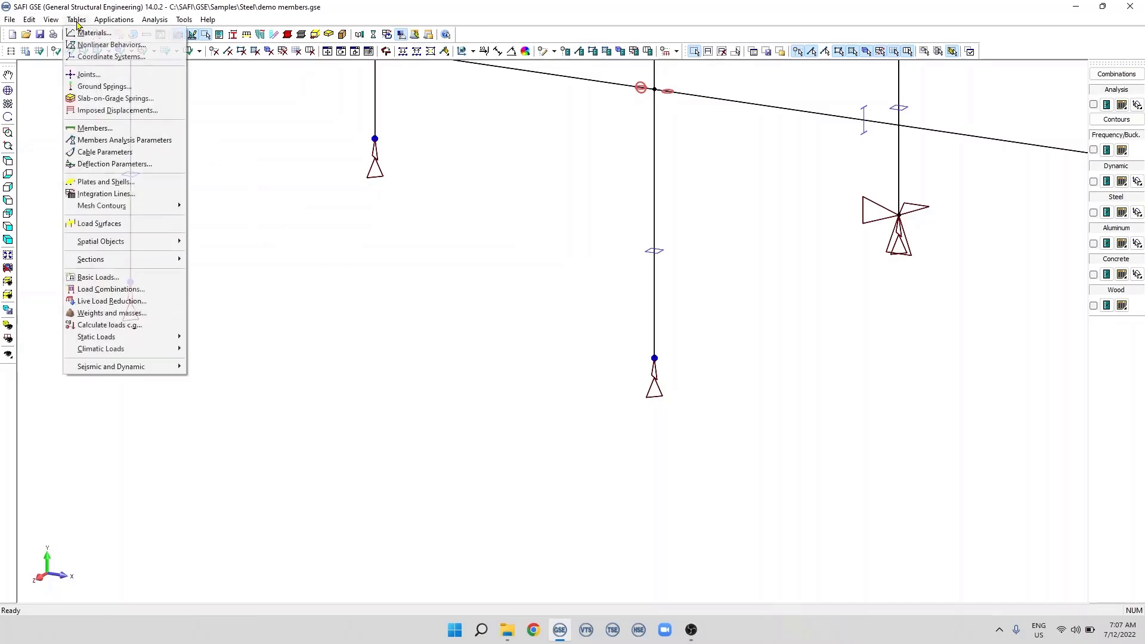
left_click(90, 75)
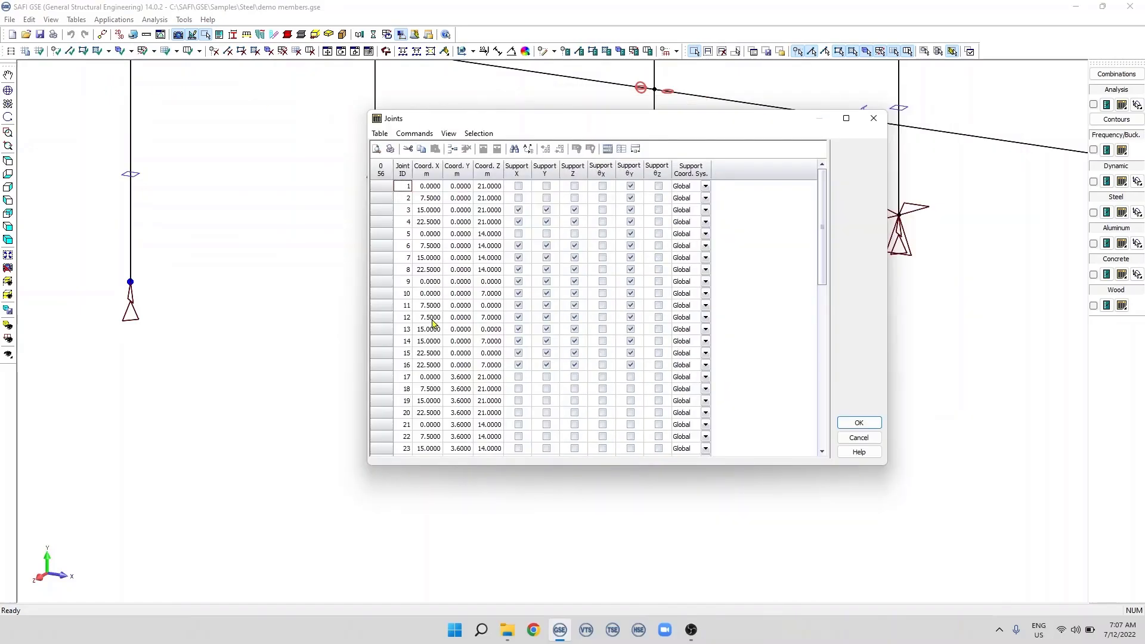
left_click(480, 133)
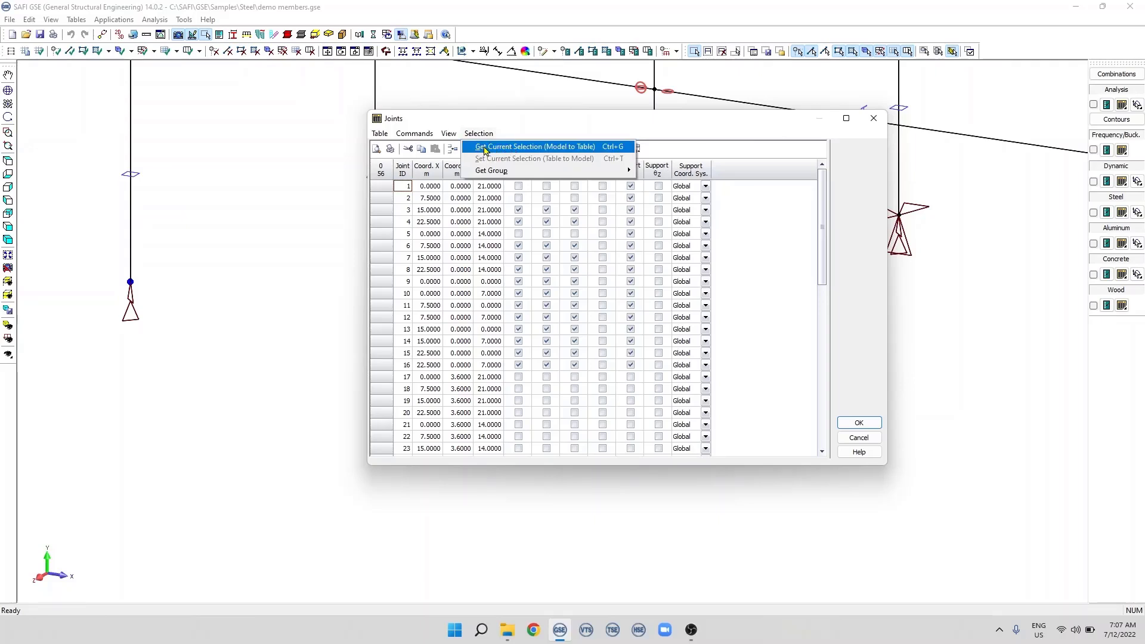
left_click(535, 149)
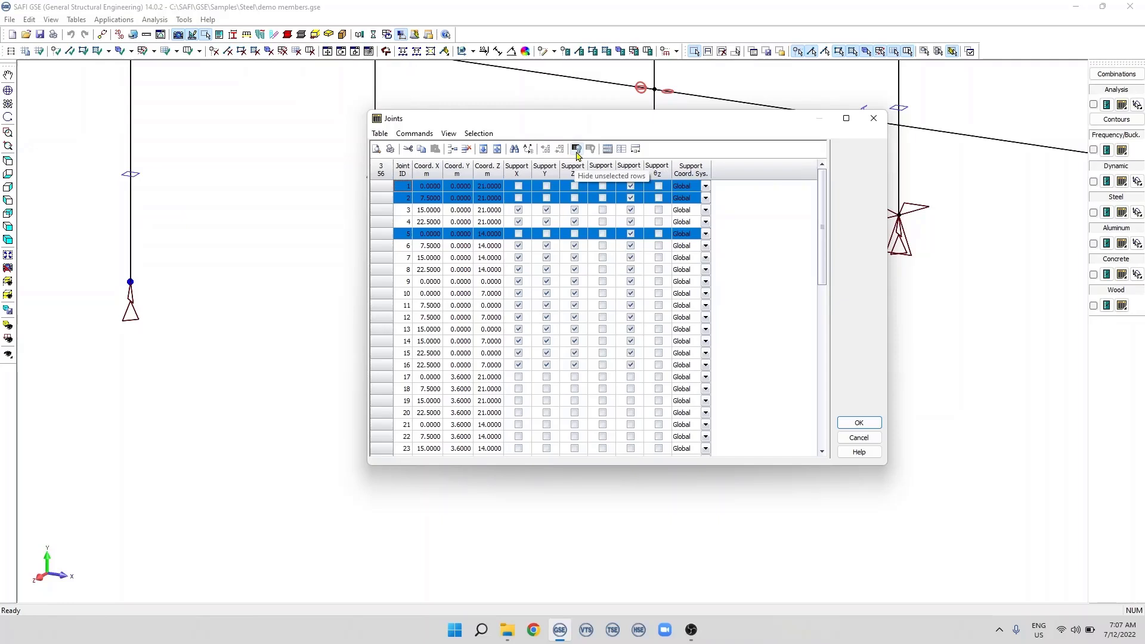
left_click(577, 149)
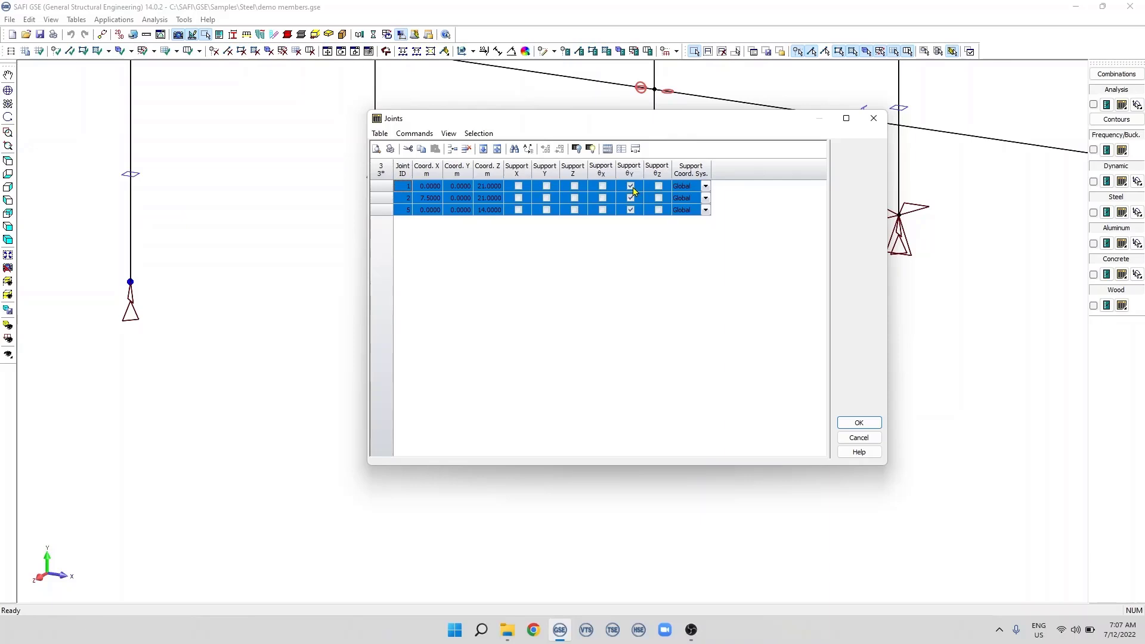
Enable Support X, Y and Z for joints 1, 2 and 5 in the Joints table and accept the changes
left_click(519, 187)
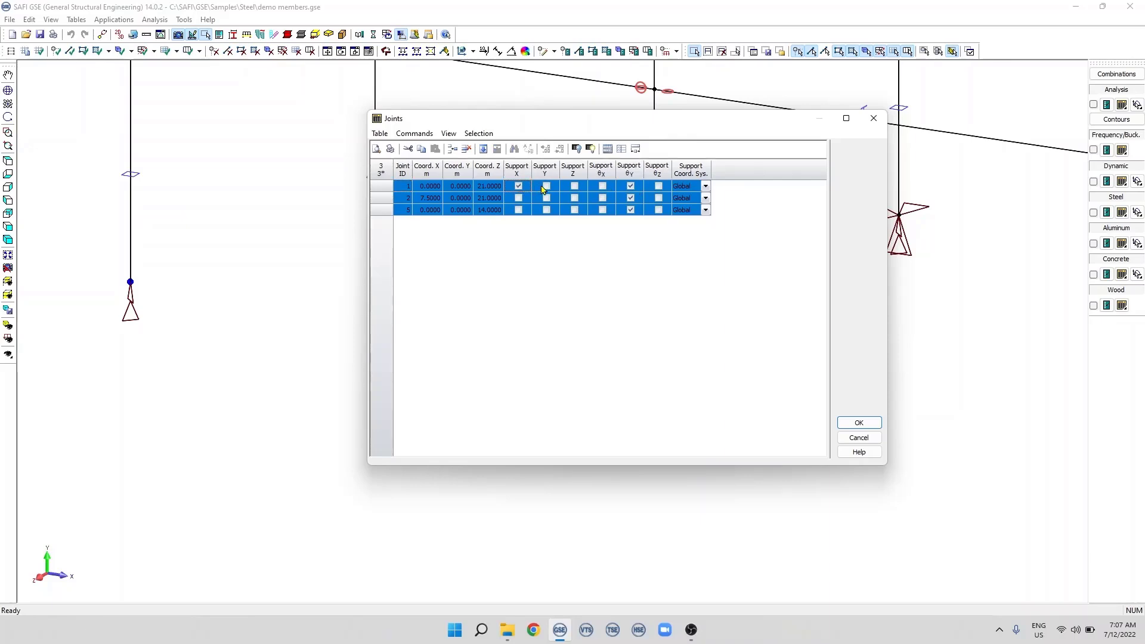
left_click(546, 186)
left_click(574, 186)
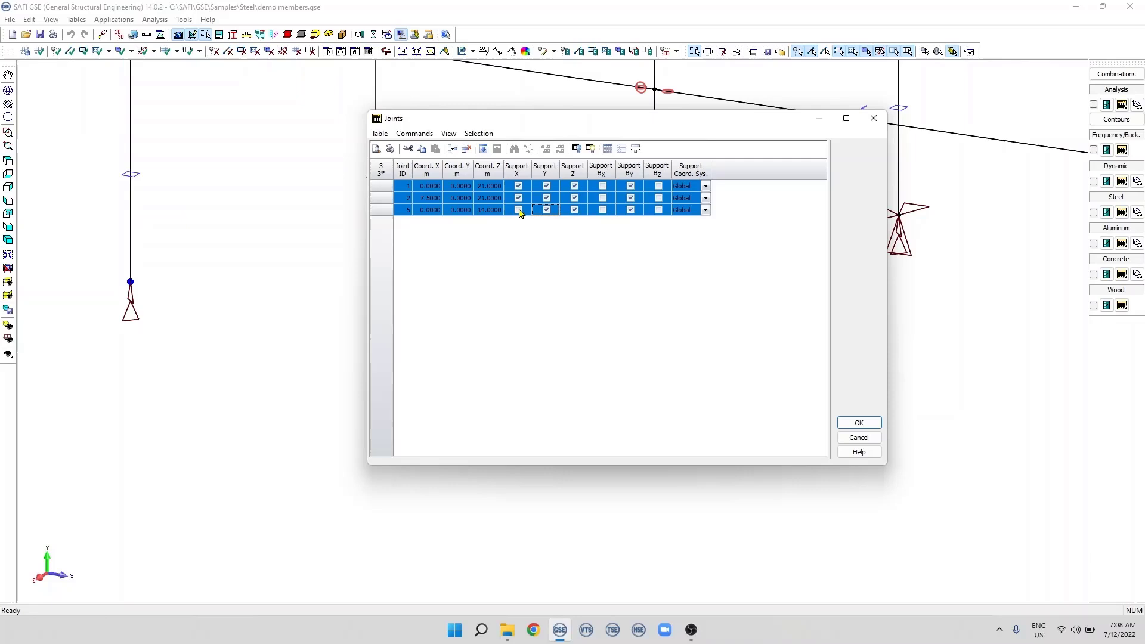
left_click(519, 209)
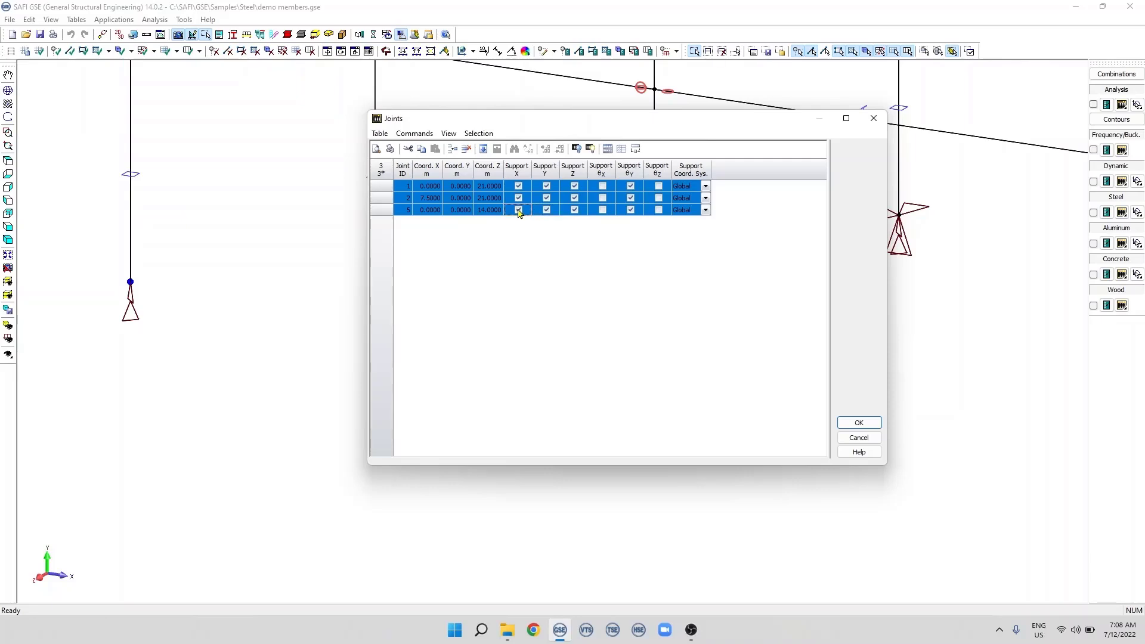
left_click(854, 421)
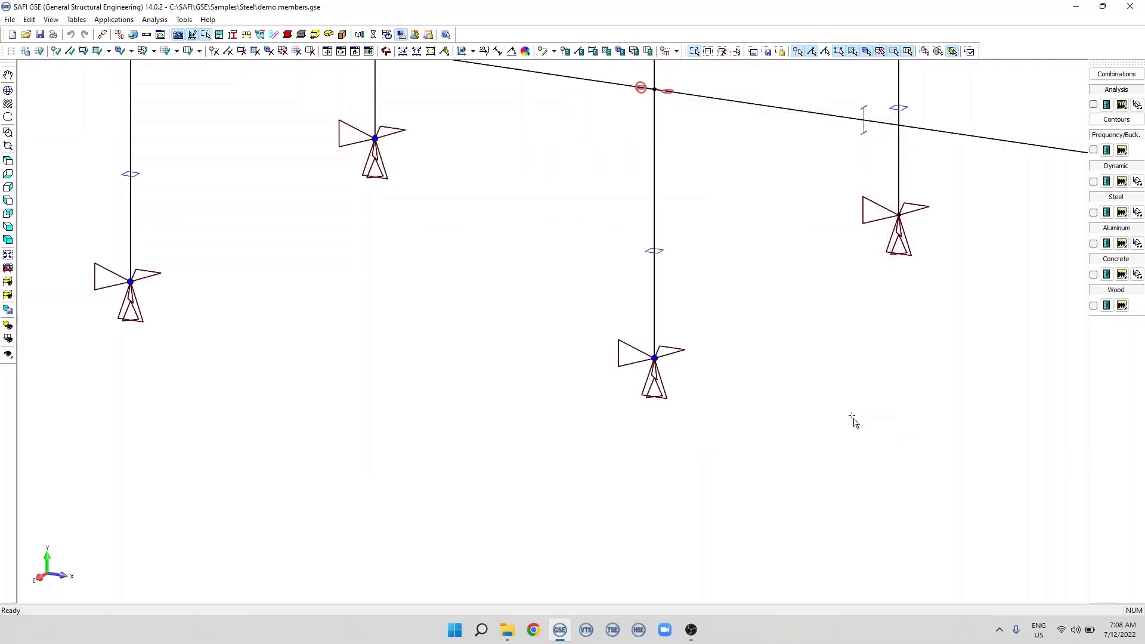
From joint 2's support attributes, define a coordinate system rotated 30 degrees about Z and name it 30
left_click(553, 51)
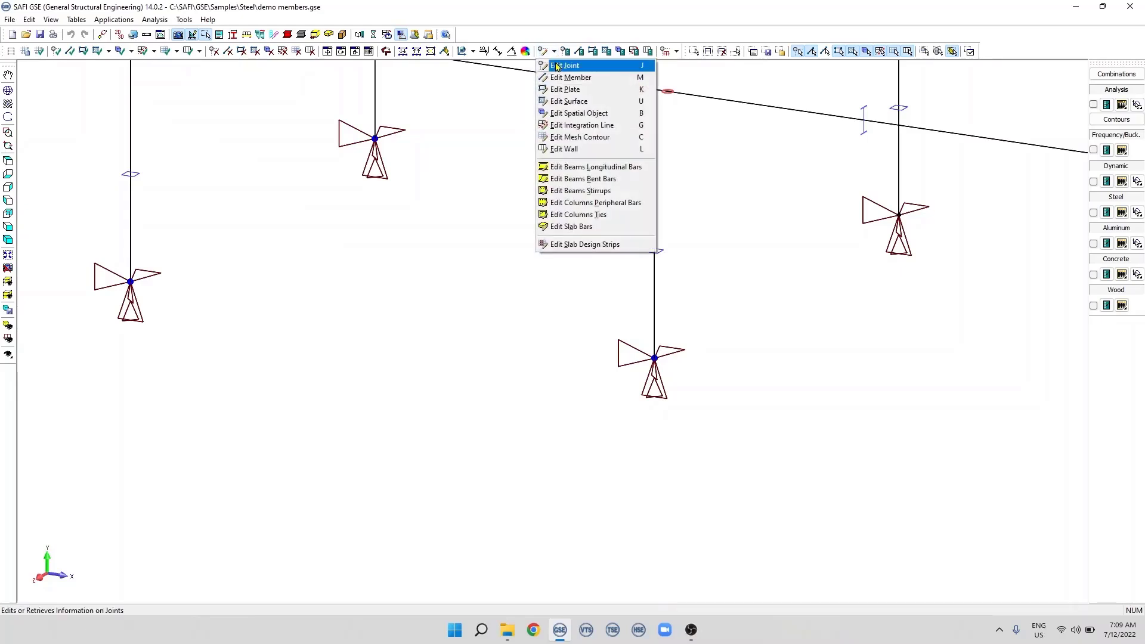
left_click(560, 66)
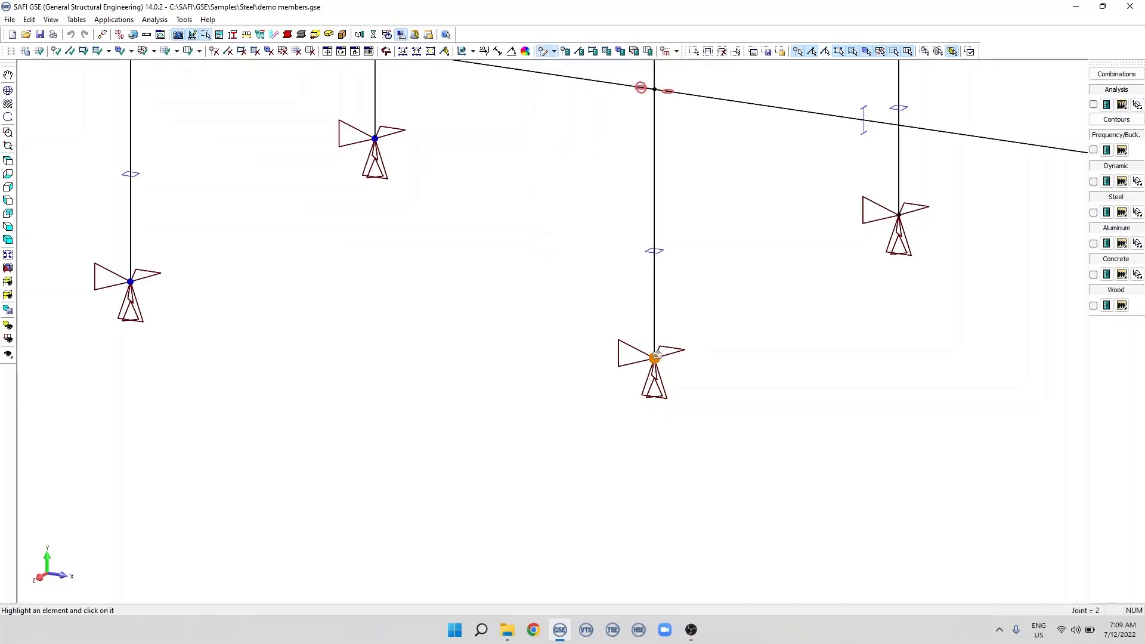
left_click(655, 354)
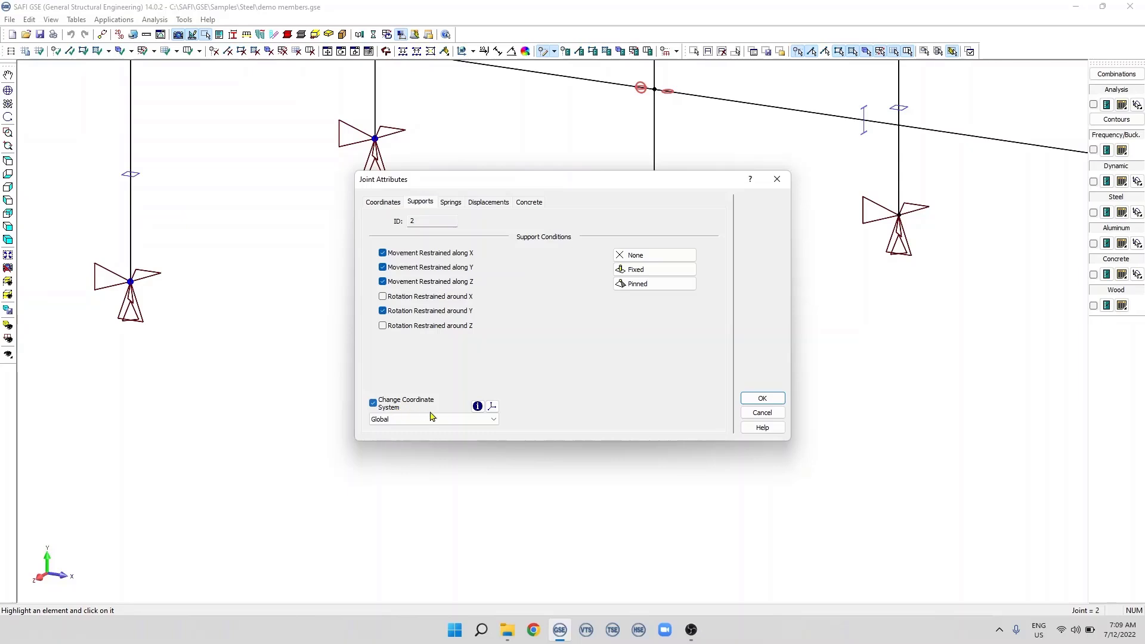
left_click(492, 408)
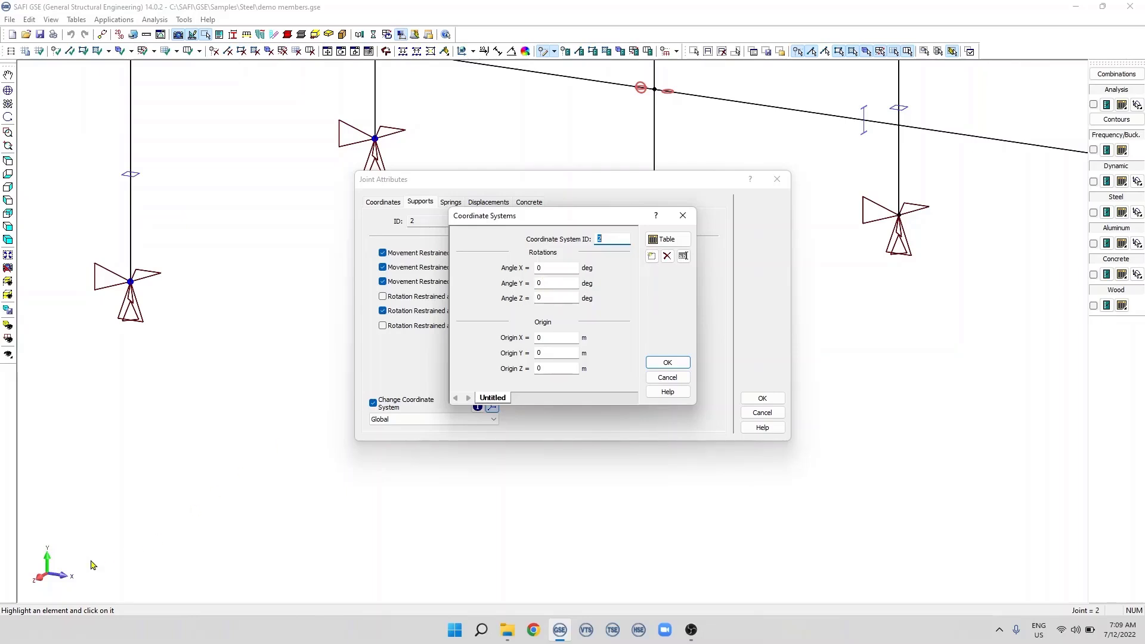
double_click(544, 297)
type("3")
double_click(491, 397)
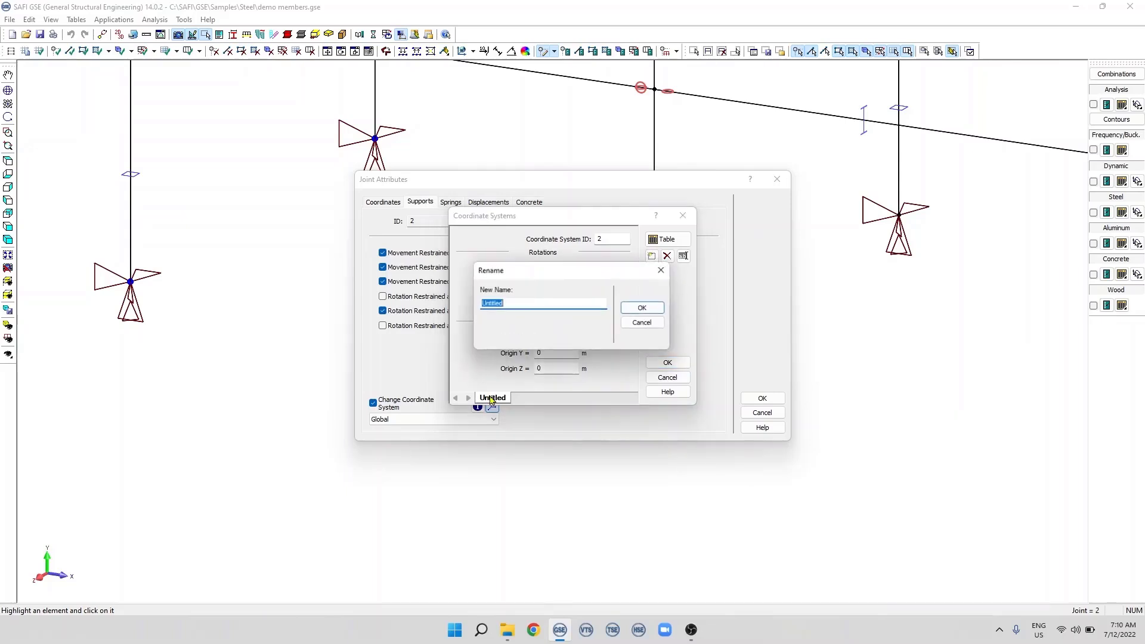
type("30")
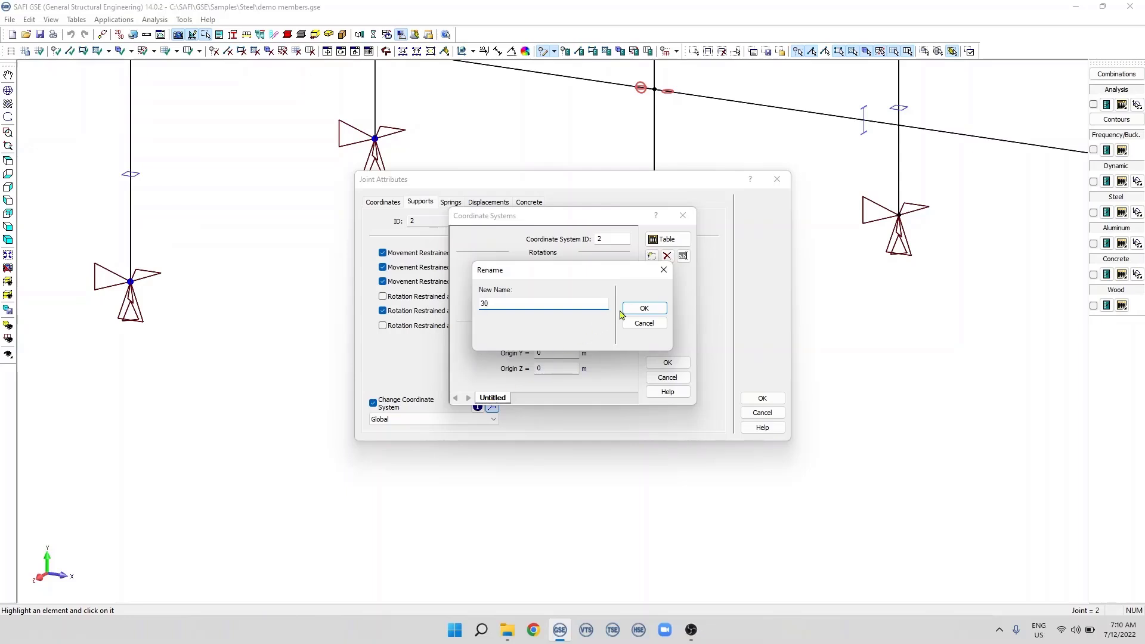
left_click(644, 308)
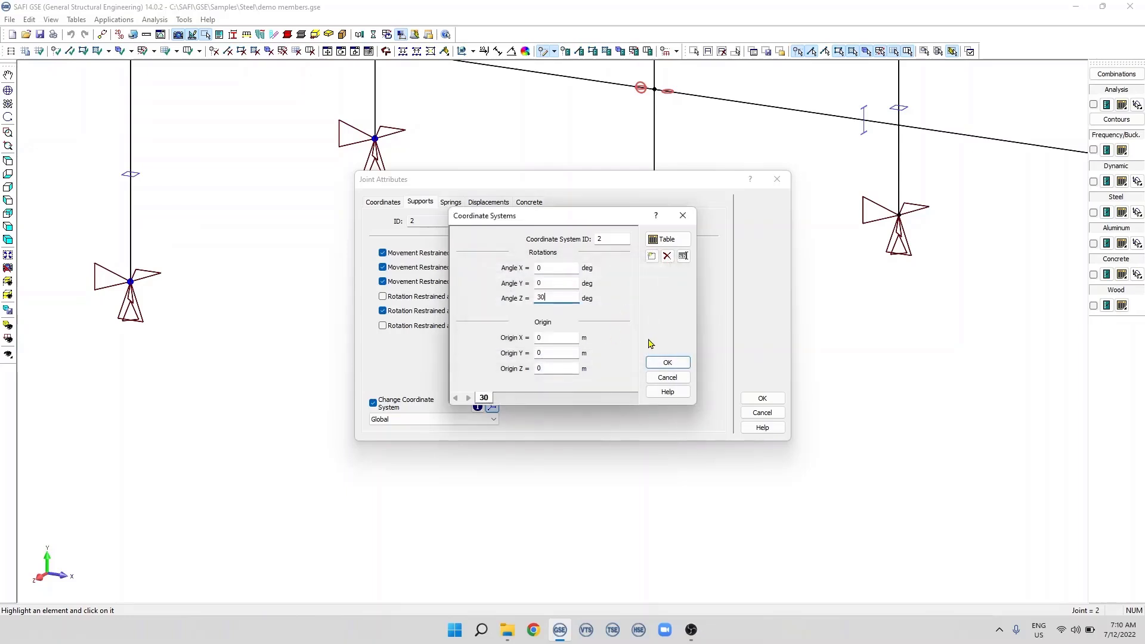
left_click(667, 363)
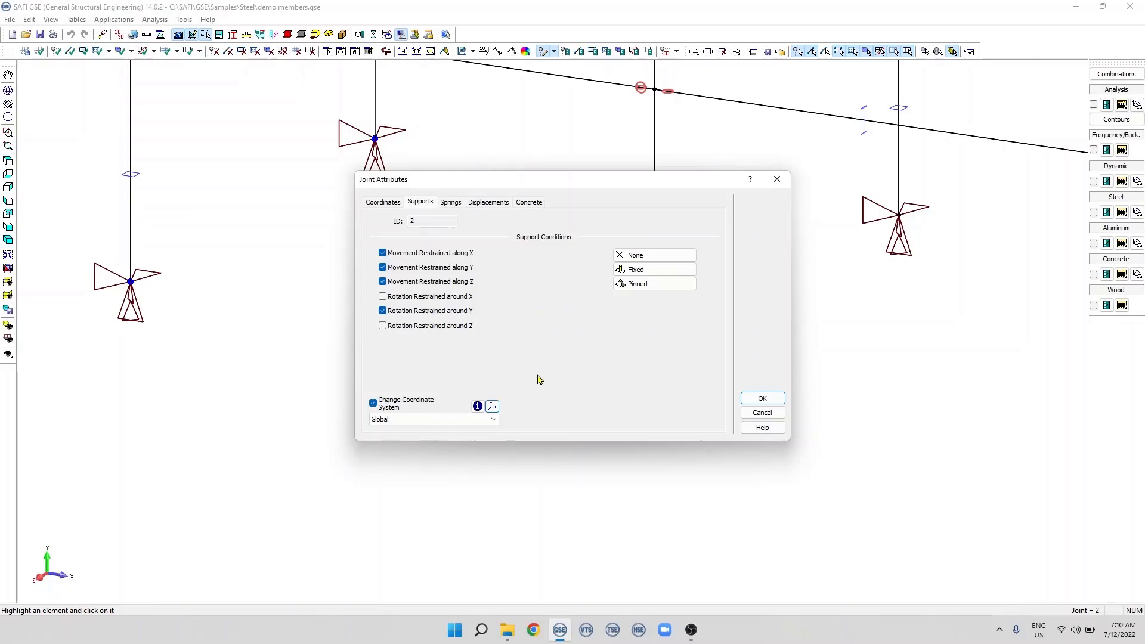
Assign coordinate system 2 - 30 to joint 2's supports and accept the joint changes
left_click(494, 419)
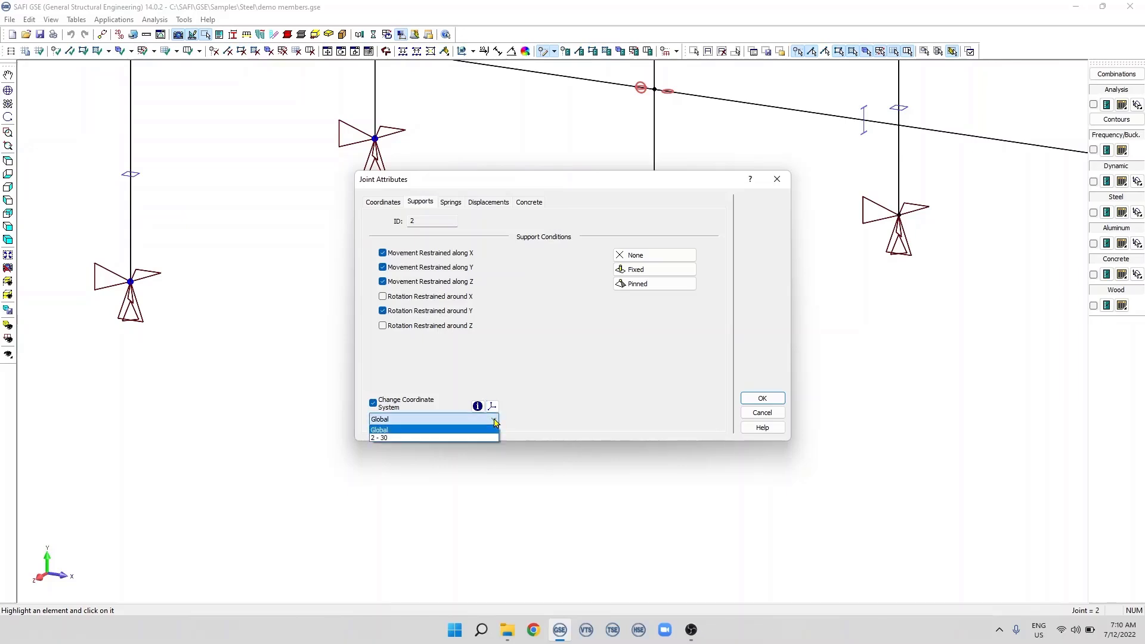
left_click(385, 439)
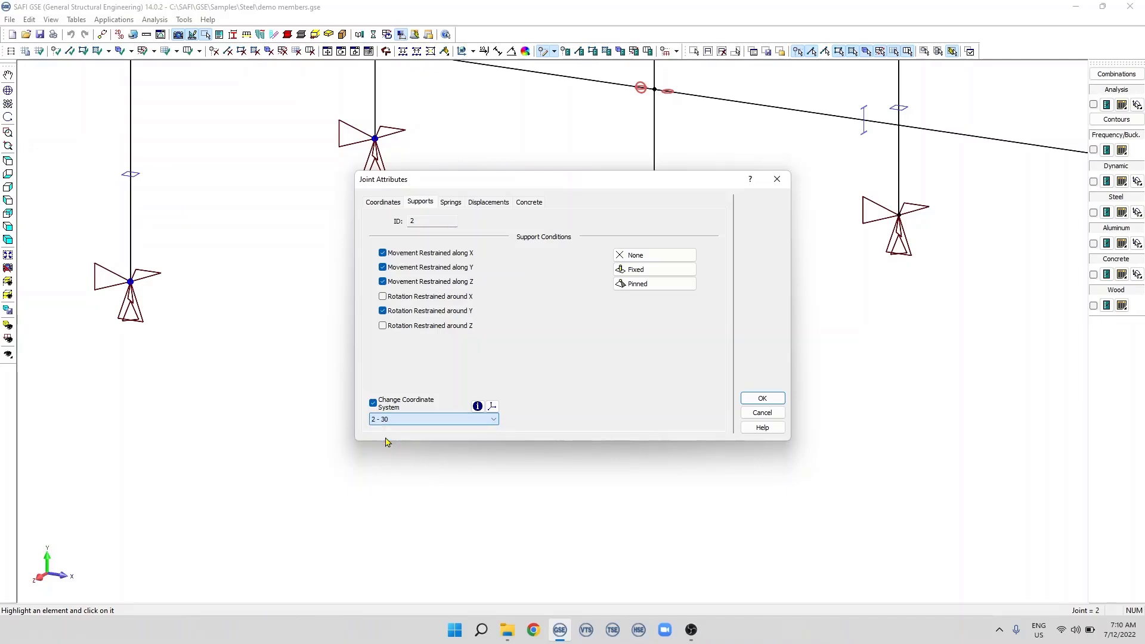
left_click(751, 400)
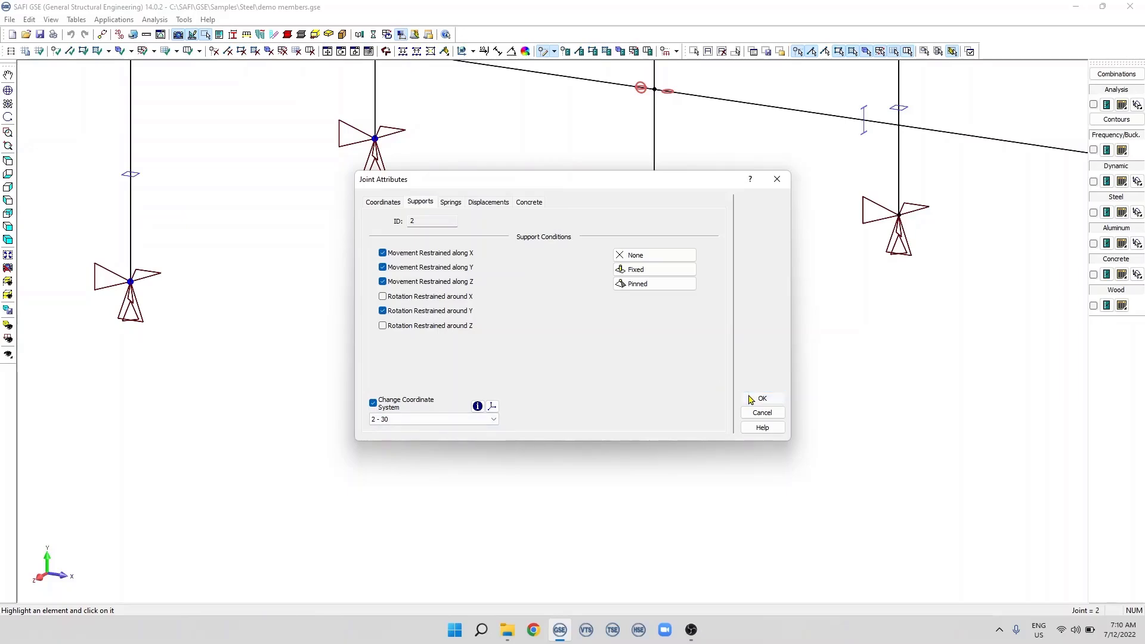
scroll(753, 405, "up", 2)
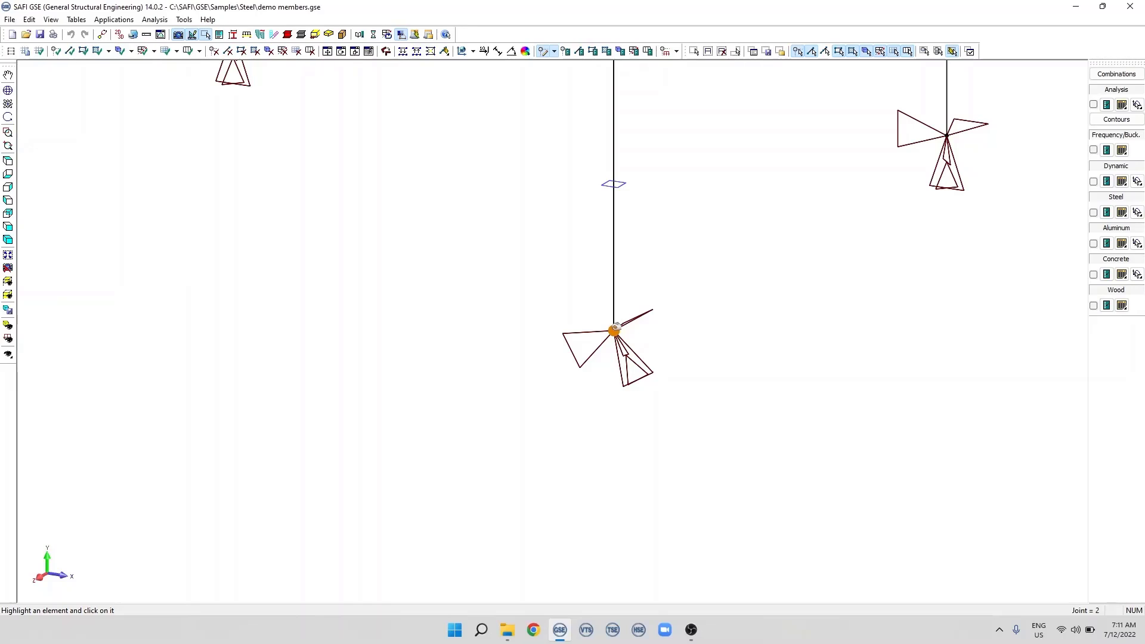
Reopen joint 2's attributes and check its X, Y and Z coordinates, keeping the joint in view
left_click(615, 329)
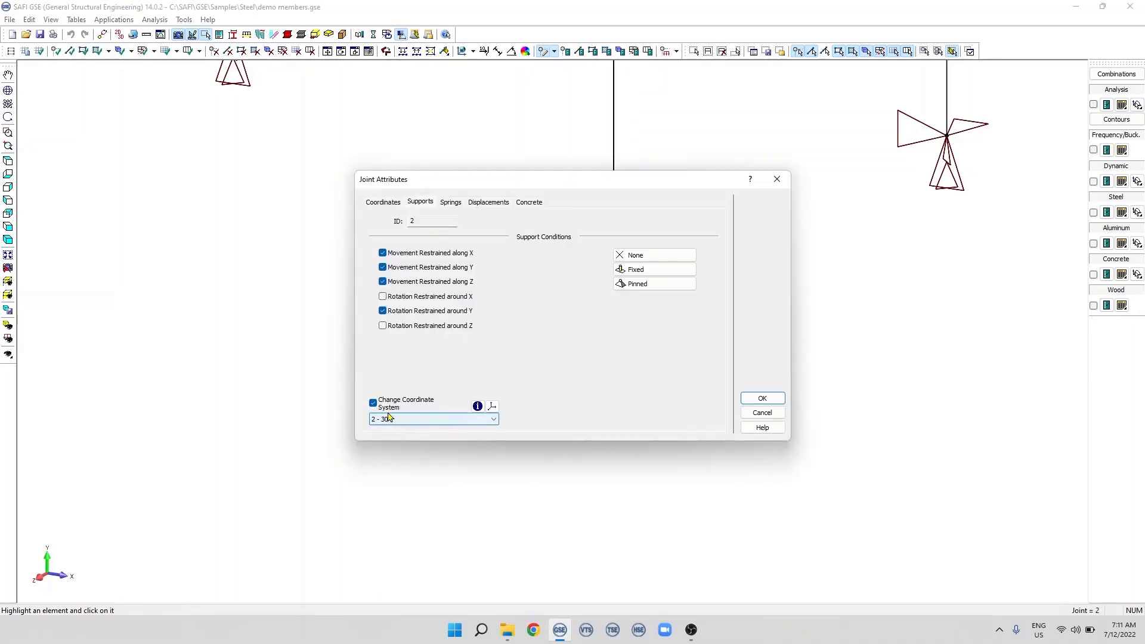
left_click_drag(490, 182, 266, 166)
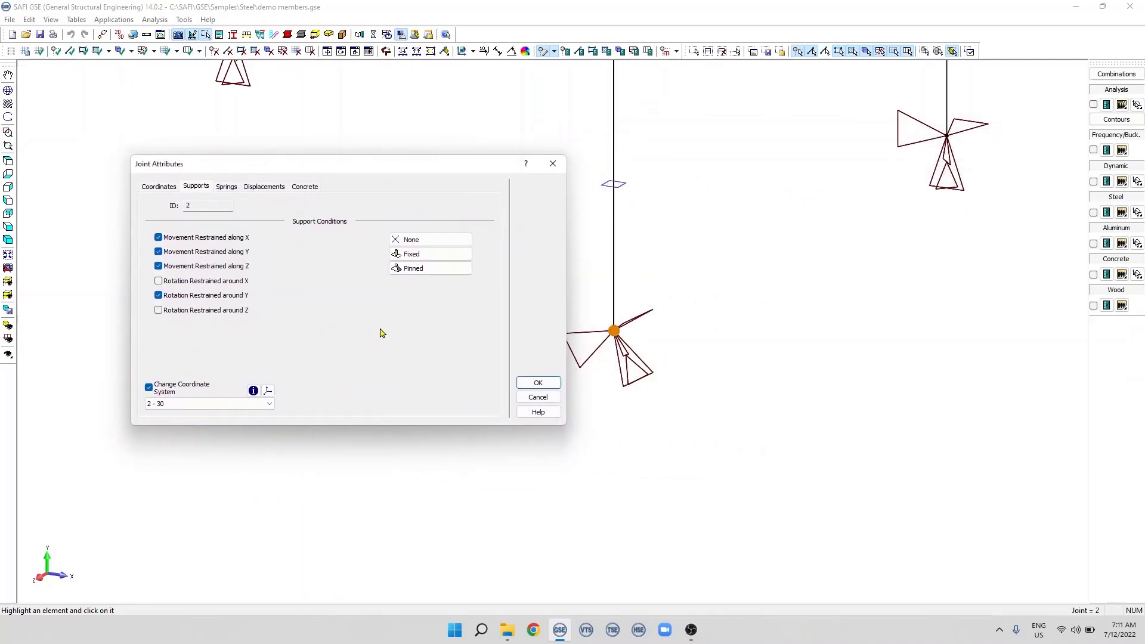
left_click(158, 188)
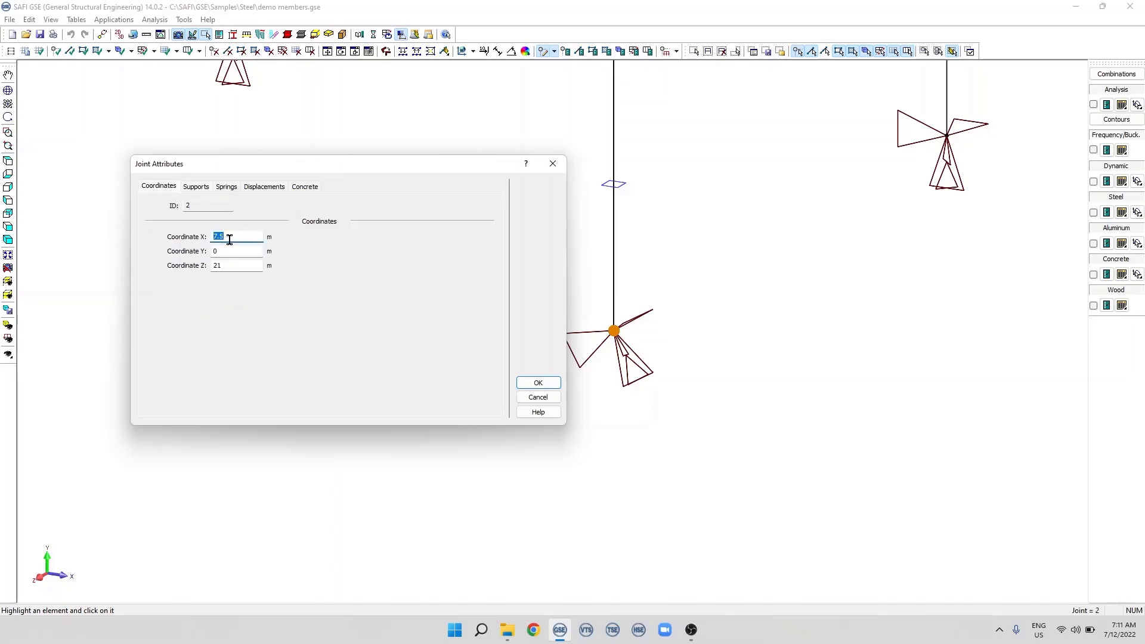
left_click_drag(225, 266, 212, 266)
left_click(196, 186)
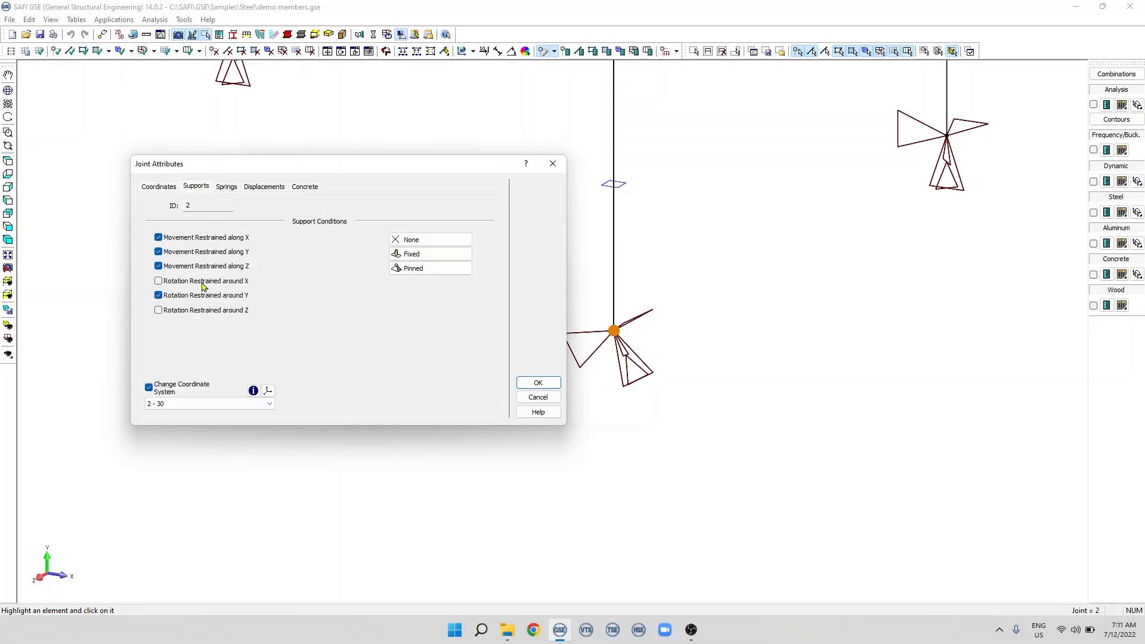
Set the origin of coordinate system 30 to X 7.5 m and Z 21 m, matching joint 2's location, and accept the changes
left_click(268, 392)
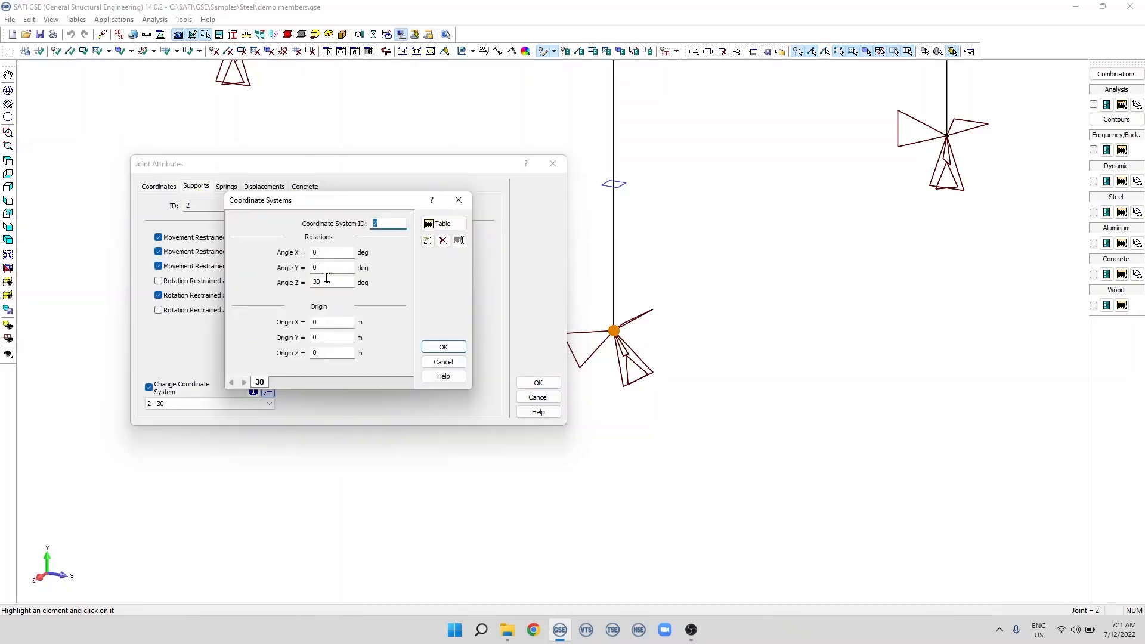
left_click(316, 322)
type("7.5")
left_click(313, 352)
type("21")
left_click(443, 348)
left_click_drag(457, 167, 417, 171)
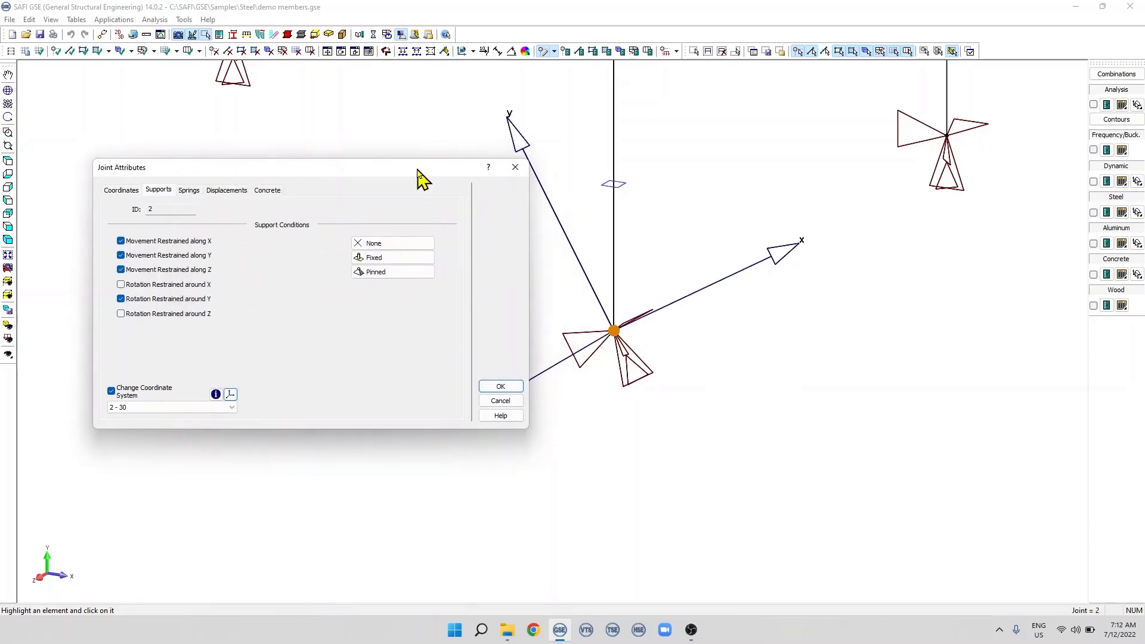
left_click(500, 386)
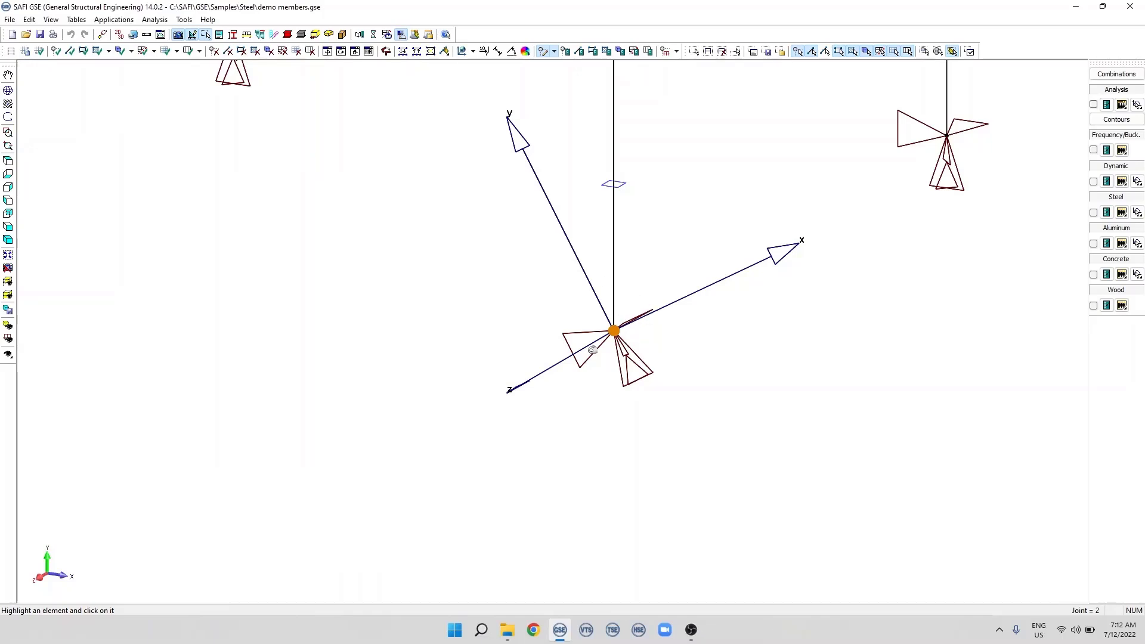
middle_click_drag(636, 320, 620, 342)
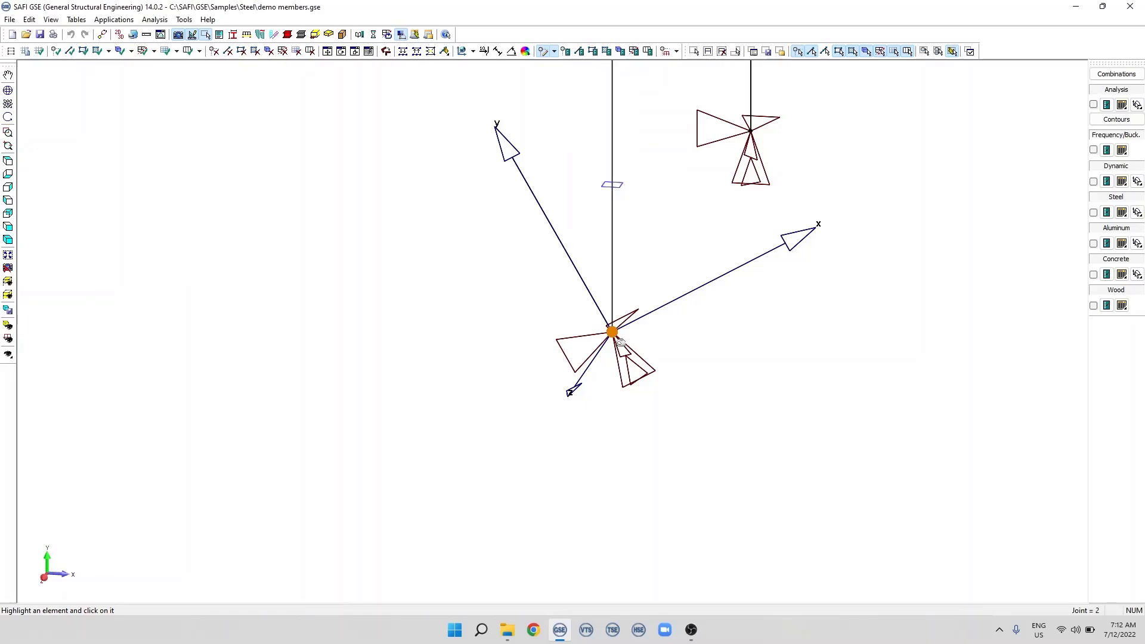
middle_click_drag(620, 341, 554, 350)
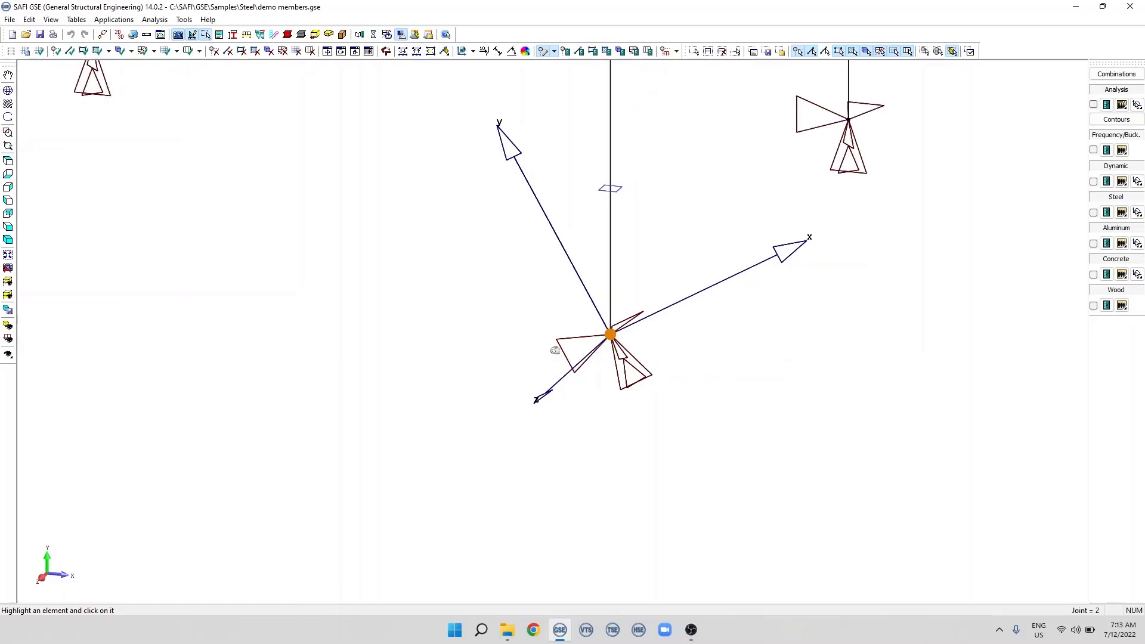